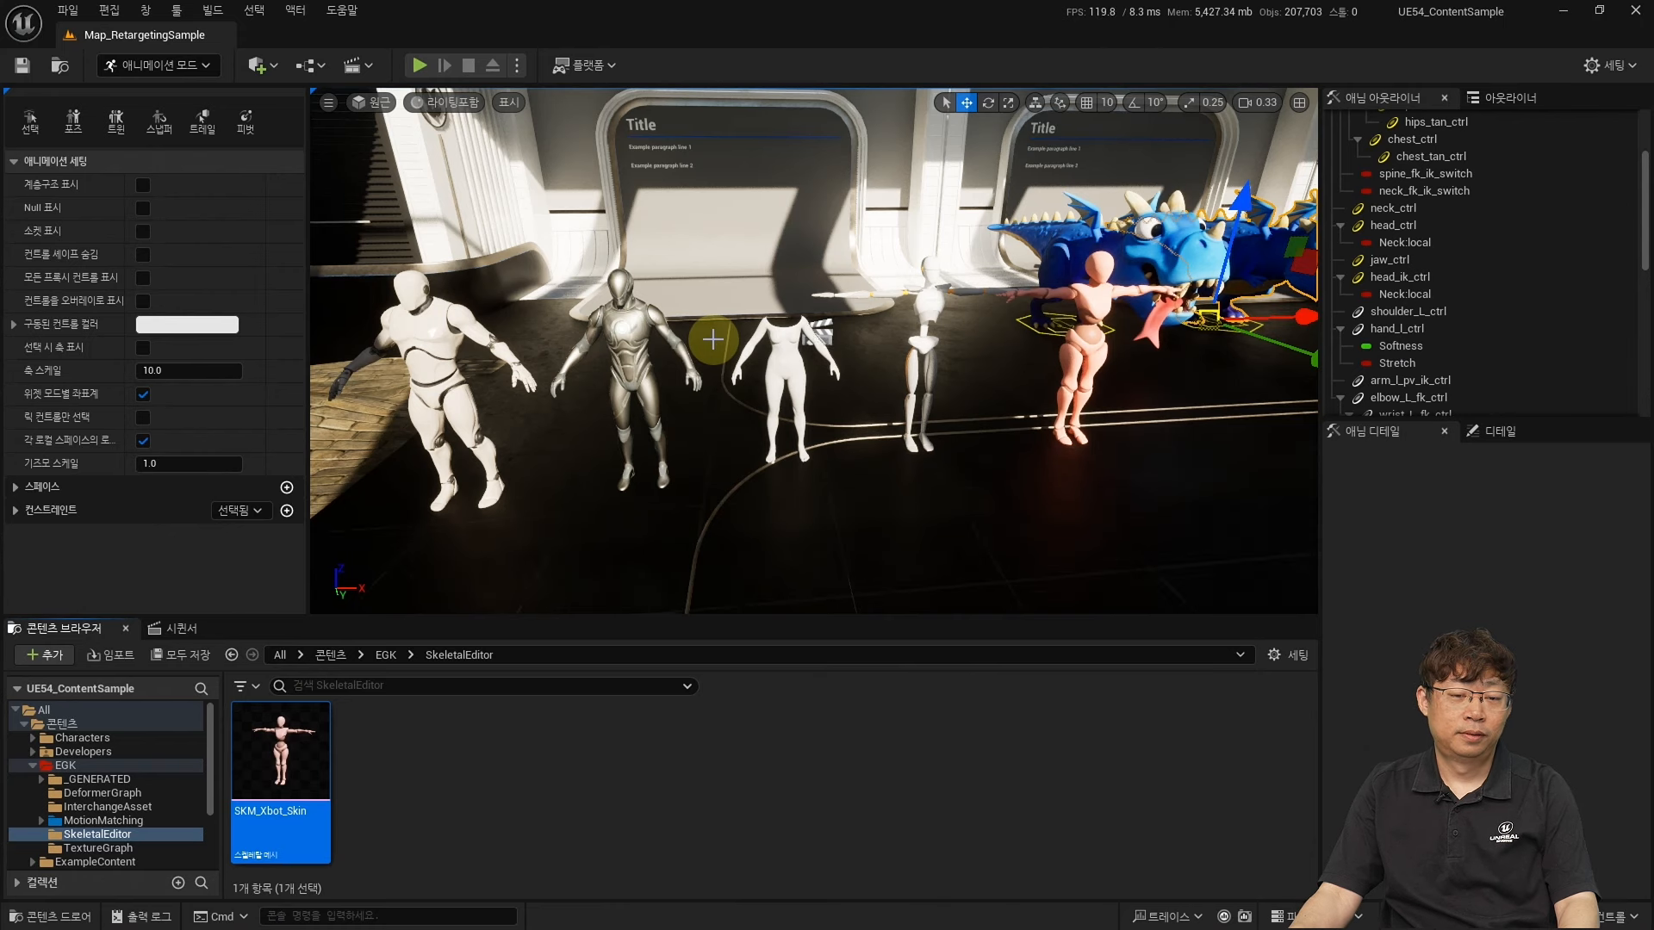
# Open the SKM_Xbot_Skin mesh, inspect the skin weights of the upperarm_l and spine_01 bones, and close the mesh editor.
pyautogui.doubleClick(308, 766)
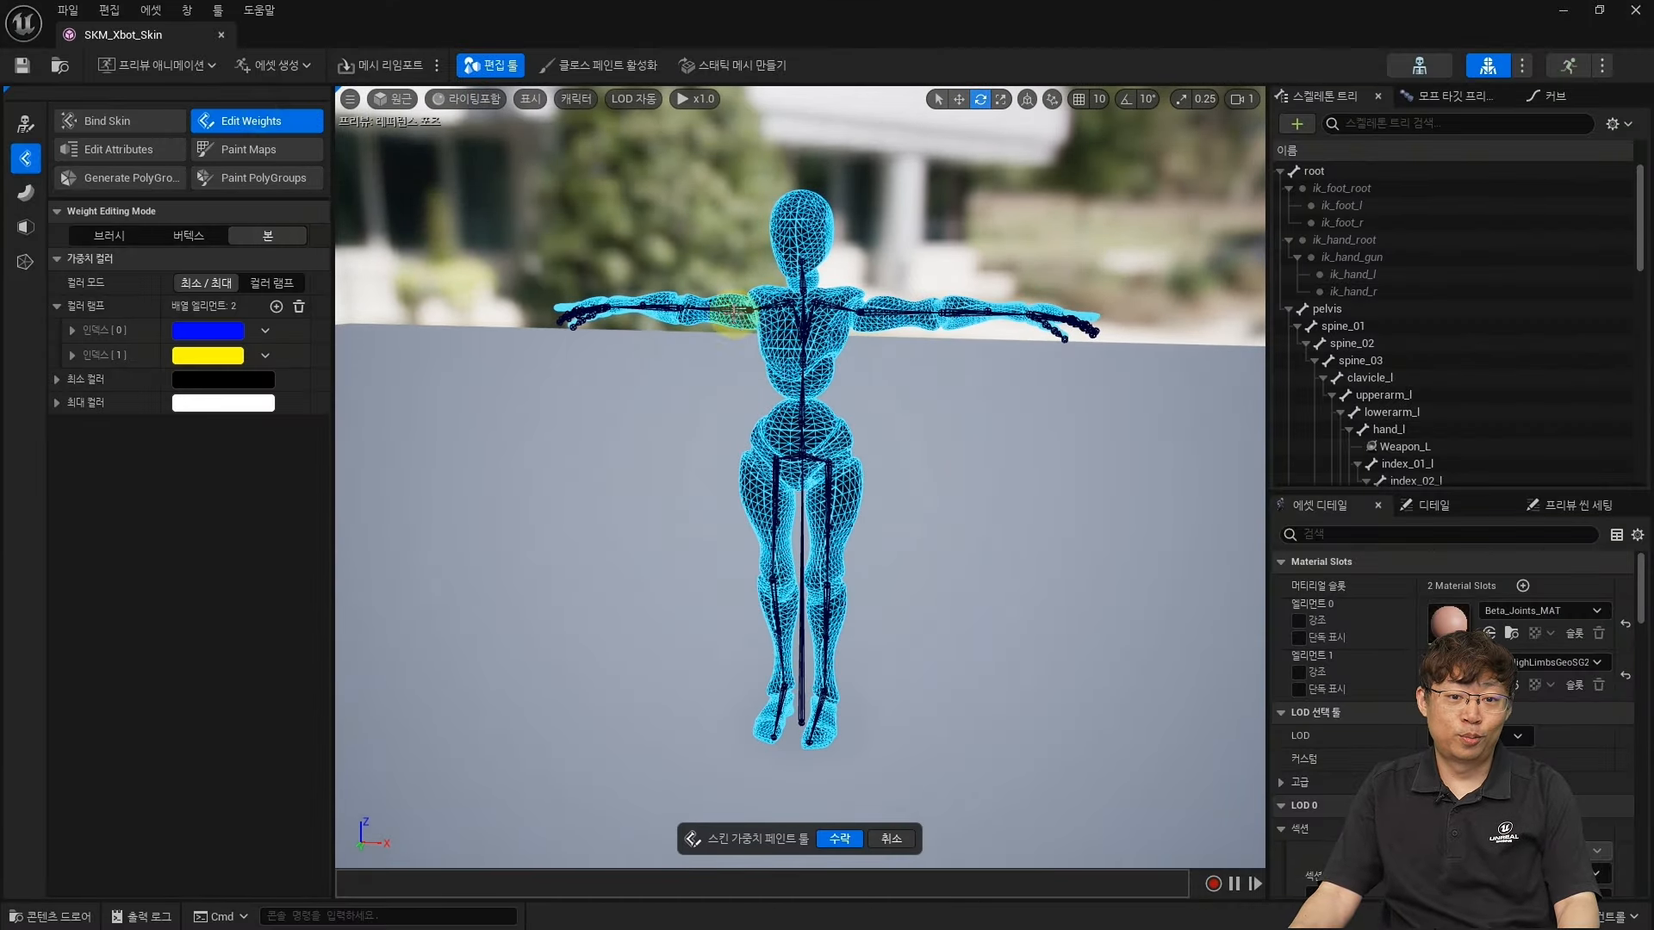
pyautogui.click(775, 324)
pyautogui.click(868, 316)
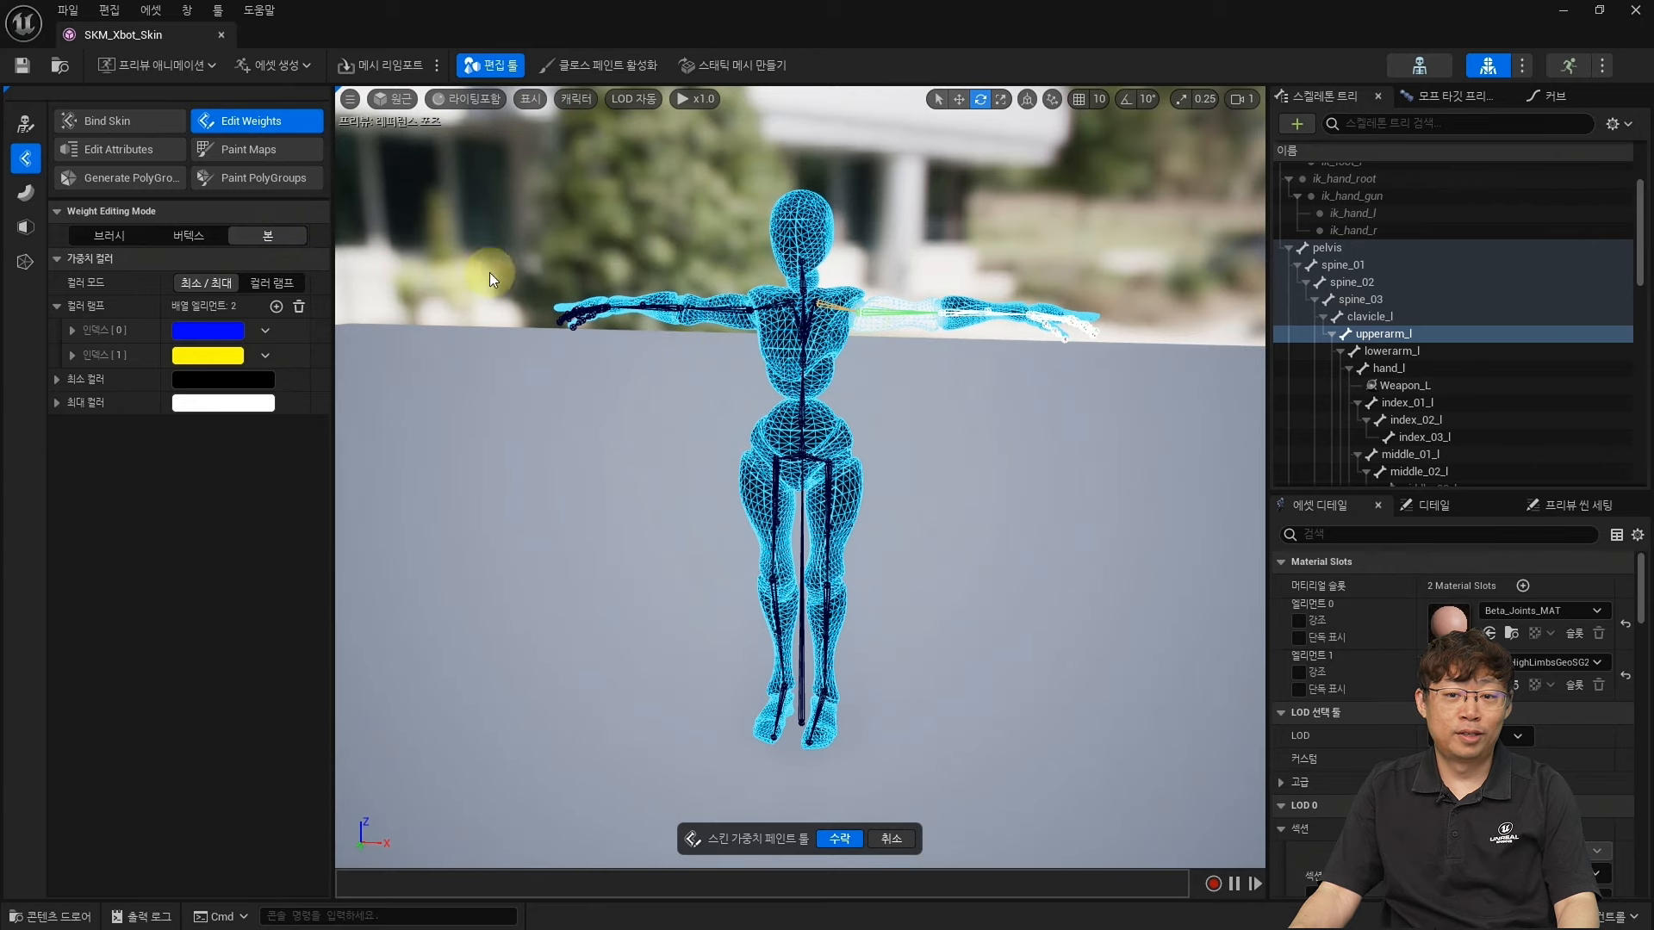
pyautogui.click(791, 427)
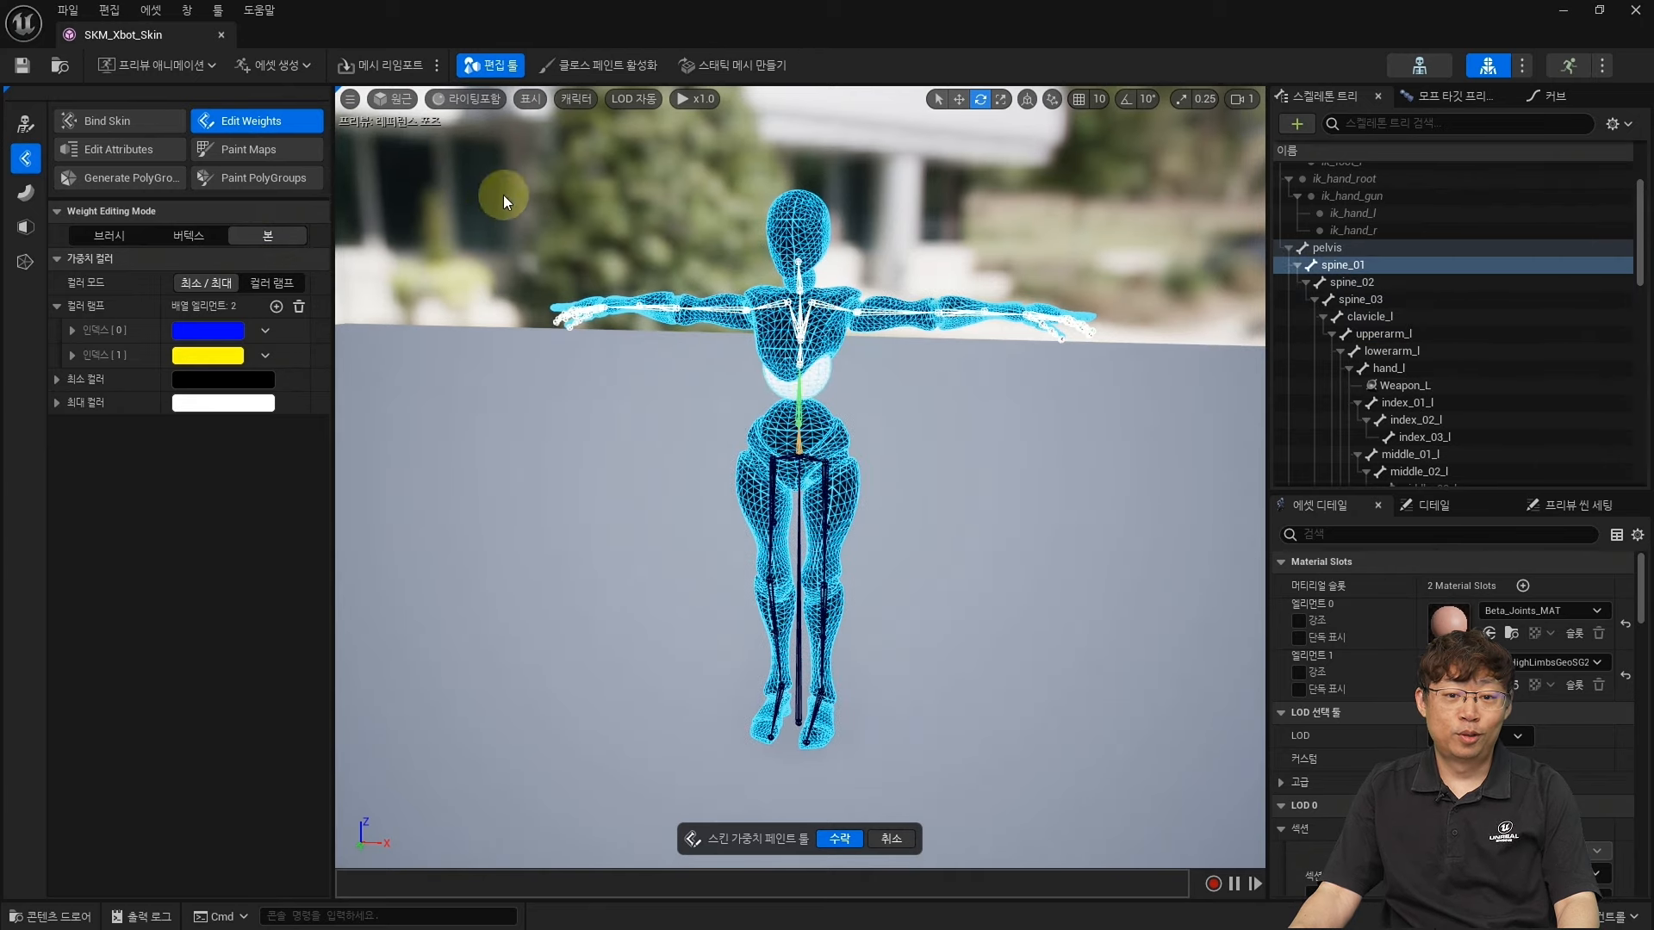
pyautogui.click(221, 34)
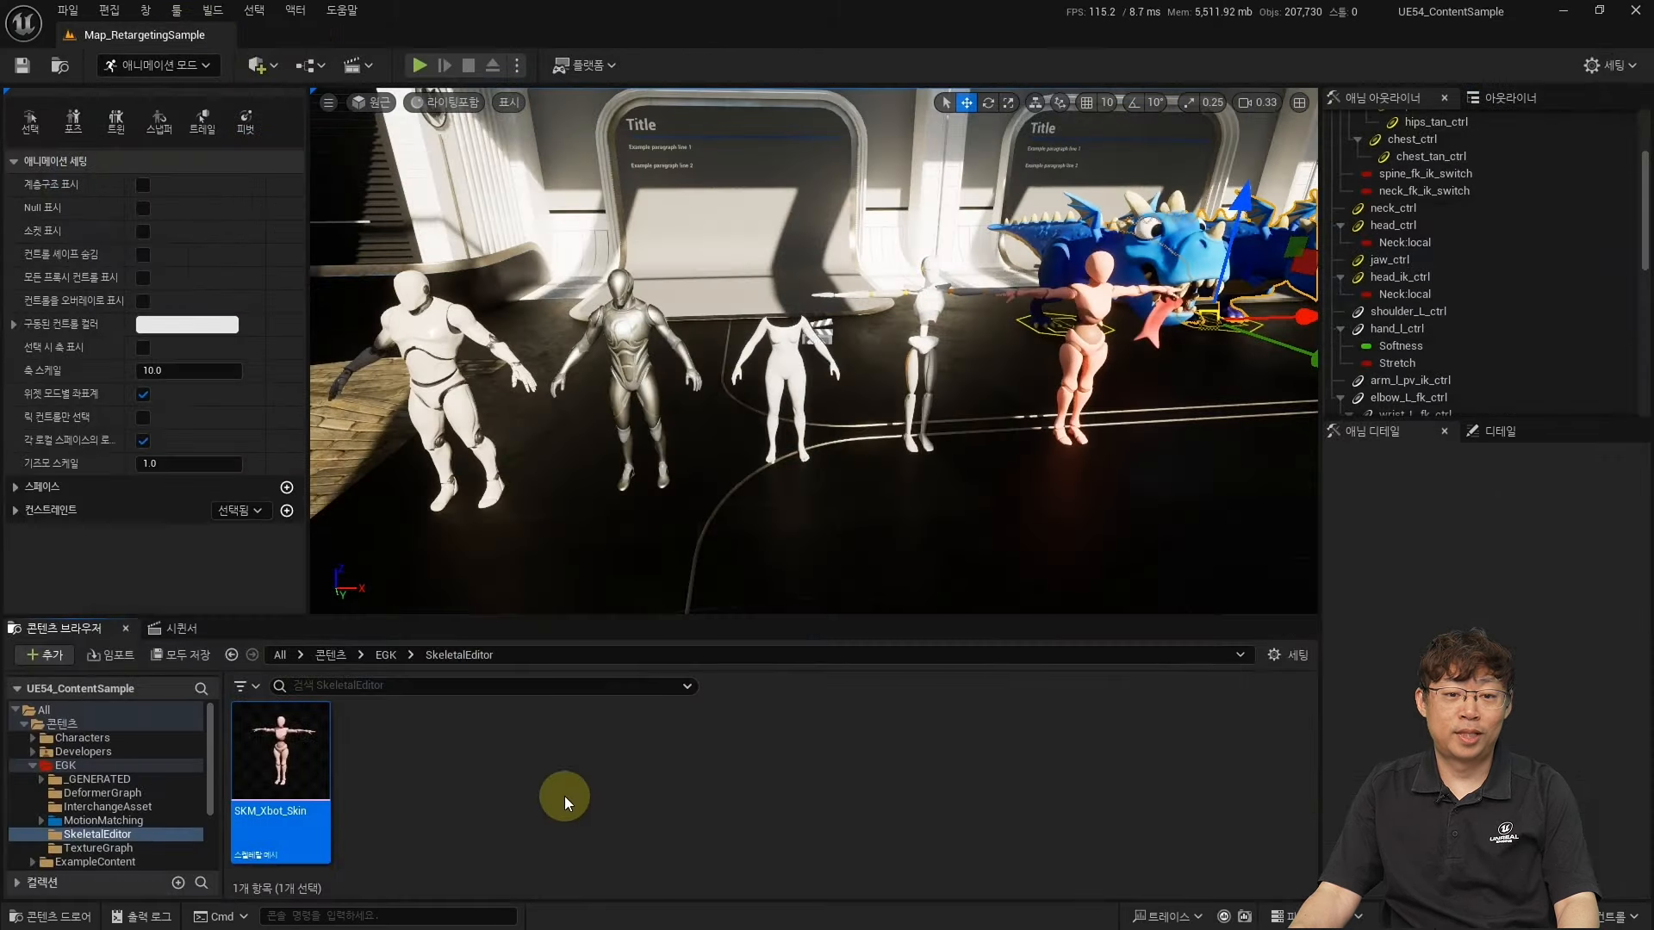
# Create a modular rig from the SKM_Xbot_Skin mesh, open it for editing and dismiss the compiler results window.
pyautogui.rightClick(302, 748)
pyautogui.moveTo(443, 150)
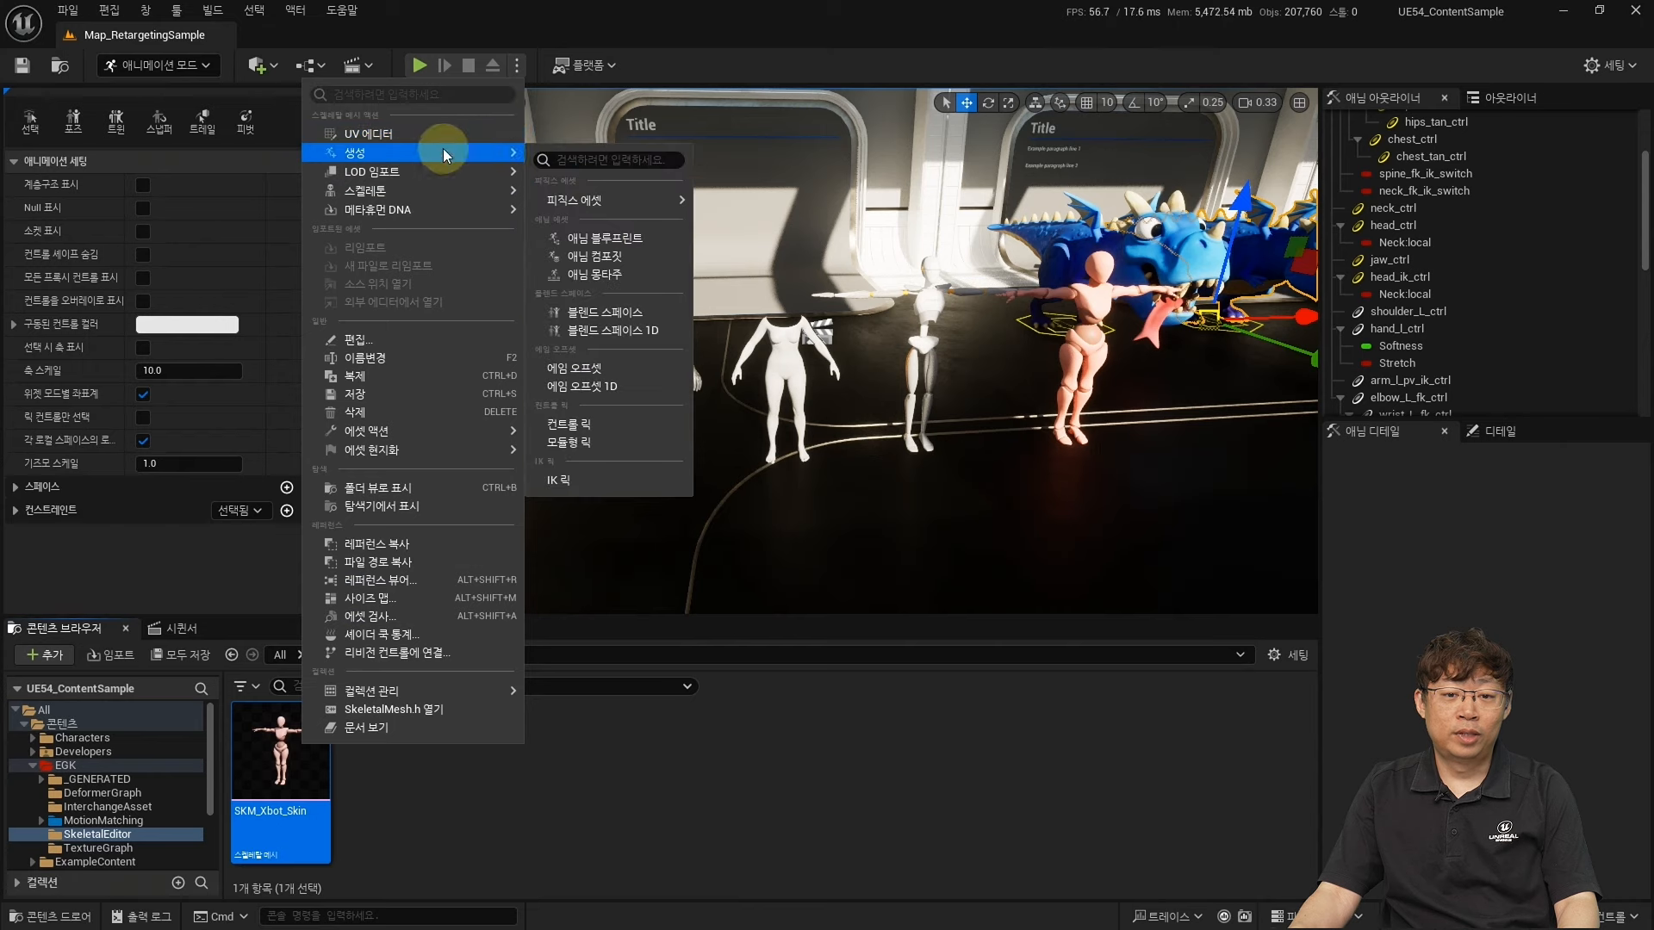
pyautogui.click(605, 446)
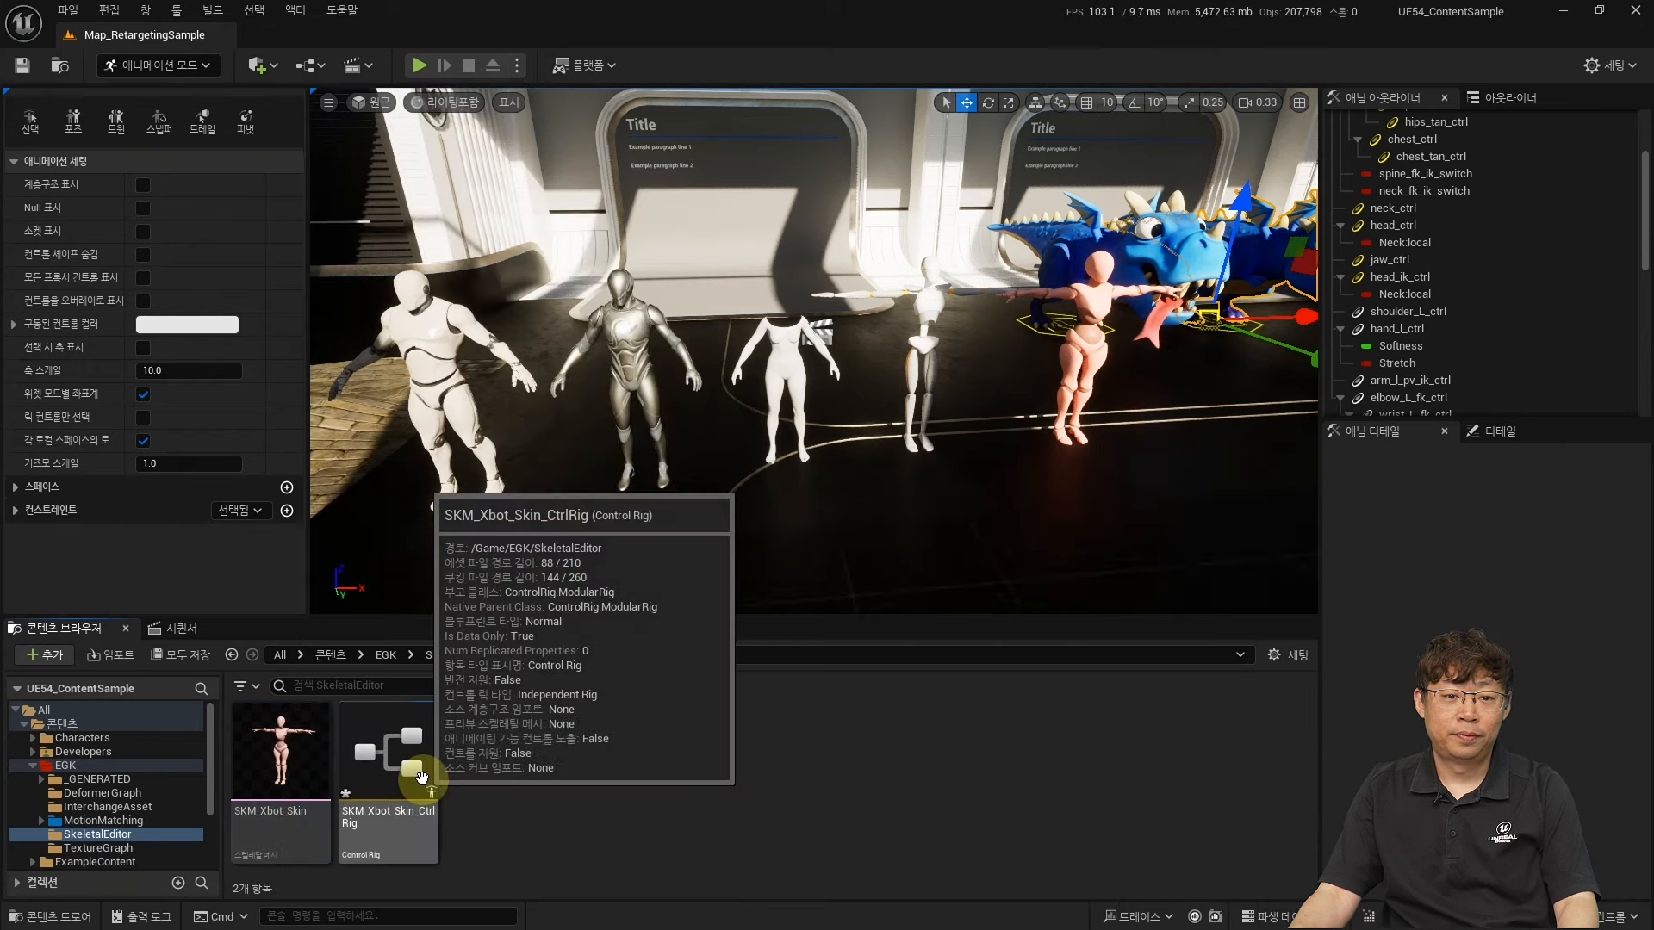
pyautogui.doubleClick(422, 776)
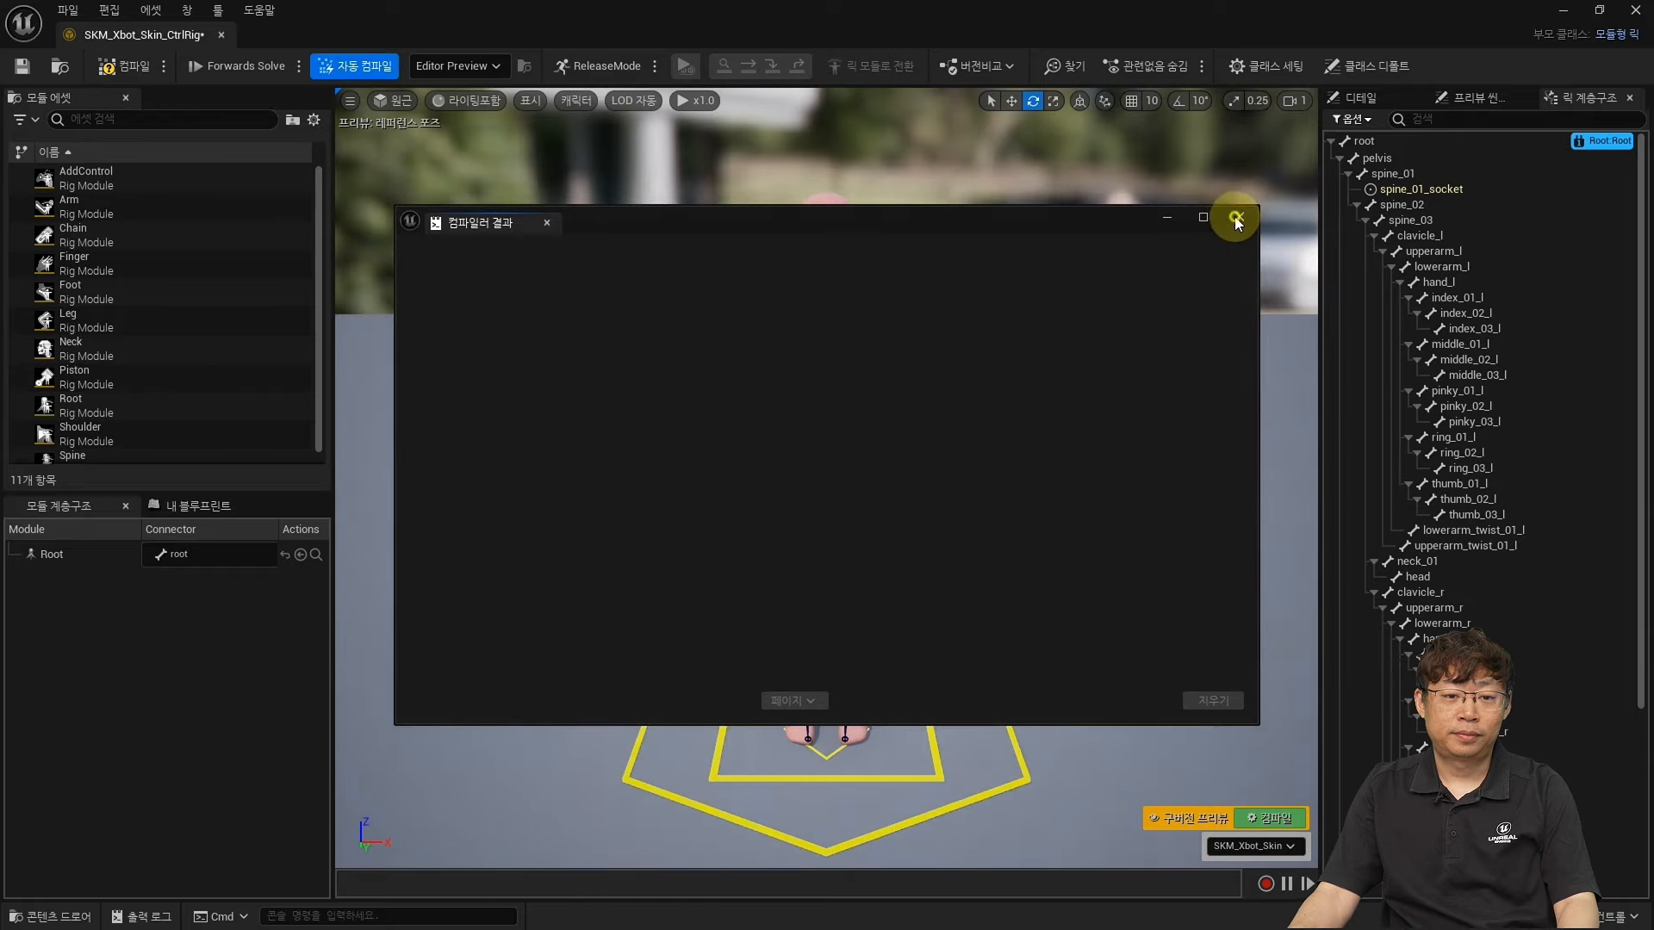
pyautogui.click(1236, 219)
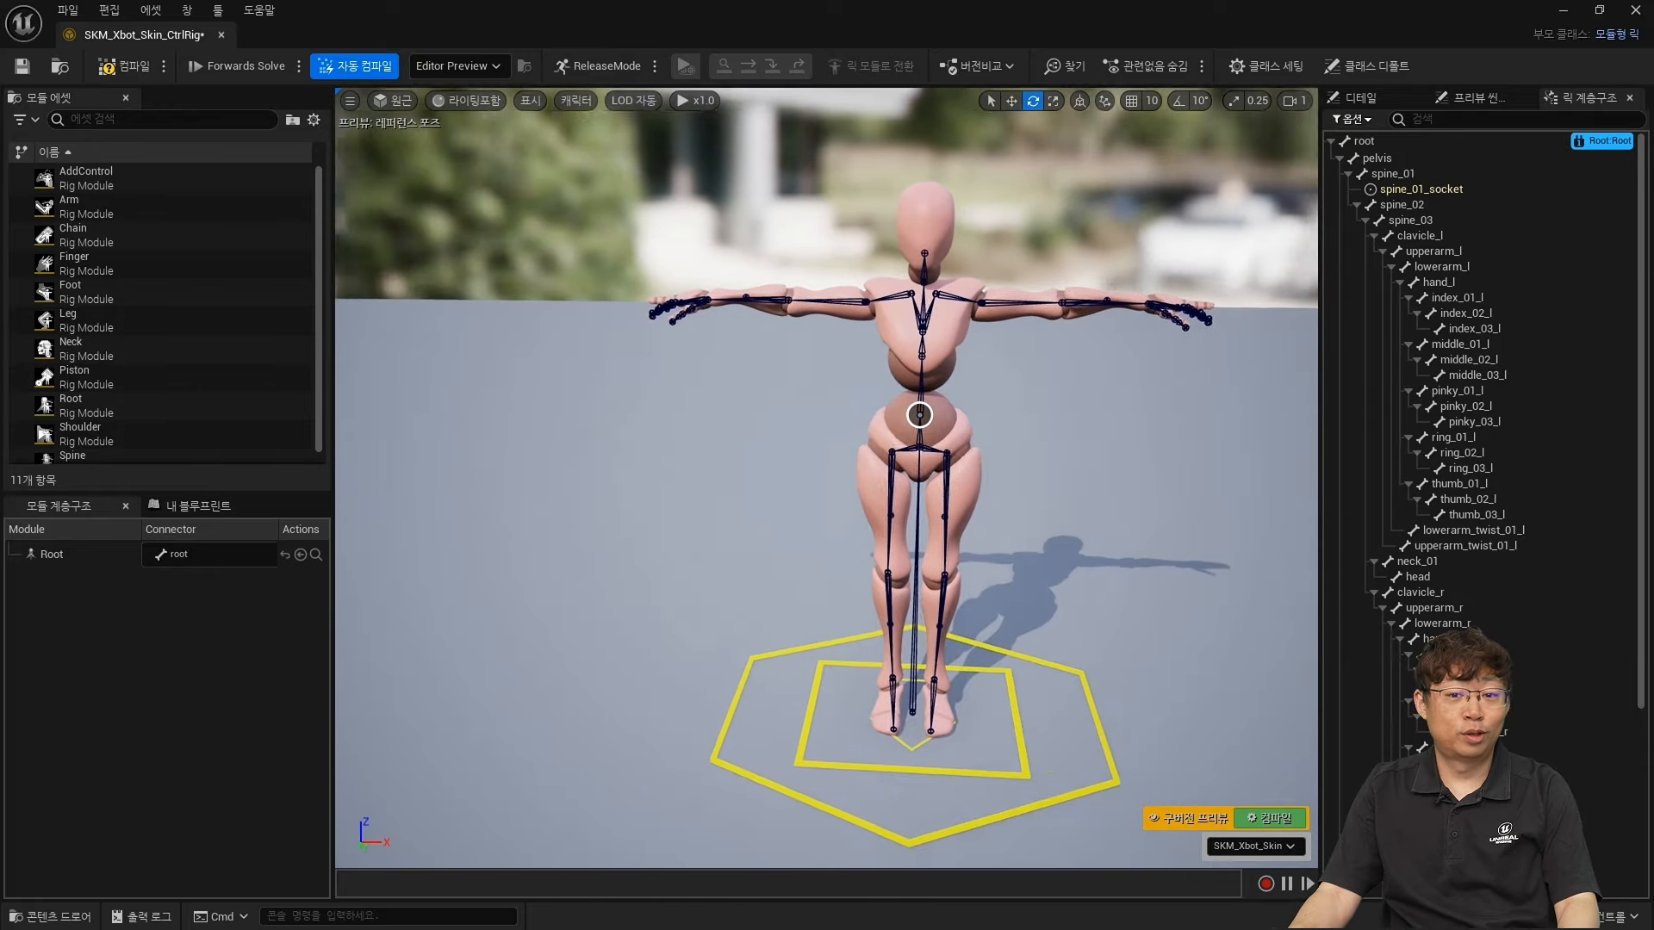
# Attach a Spine module to the spine_01 socket of the rig and check its spine control.
pyautogui.scroll(-1, 128, 454)
pyautogui.moveTo(128, 454); pyautogui.dragTo(899, 415)
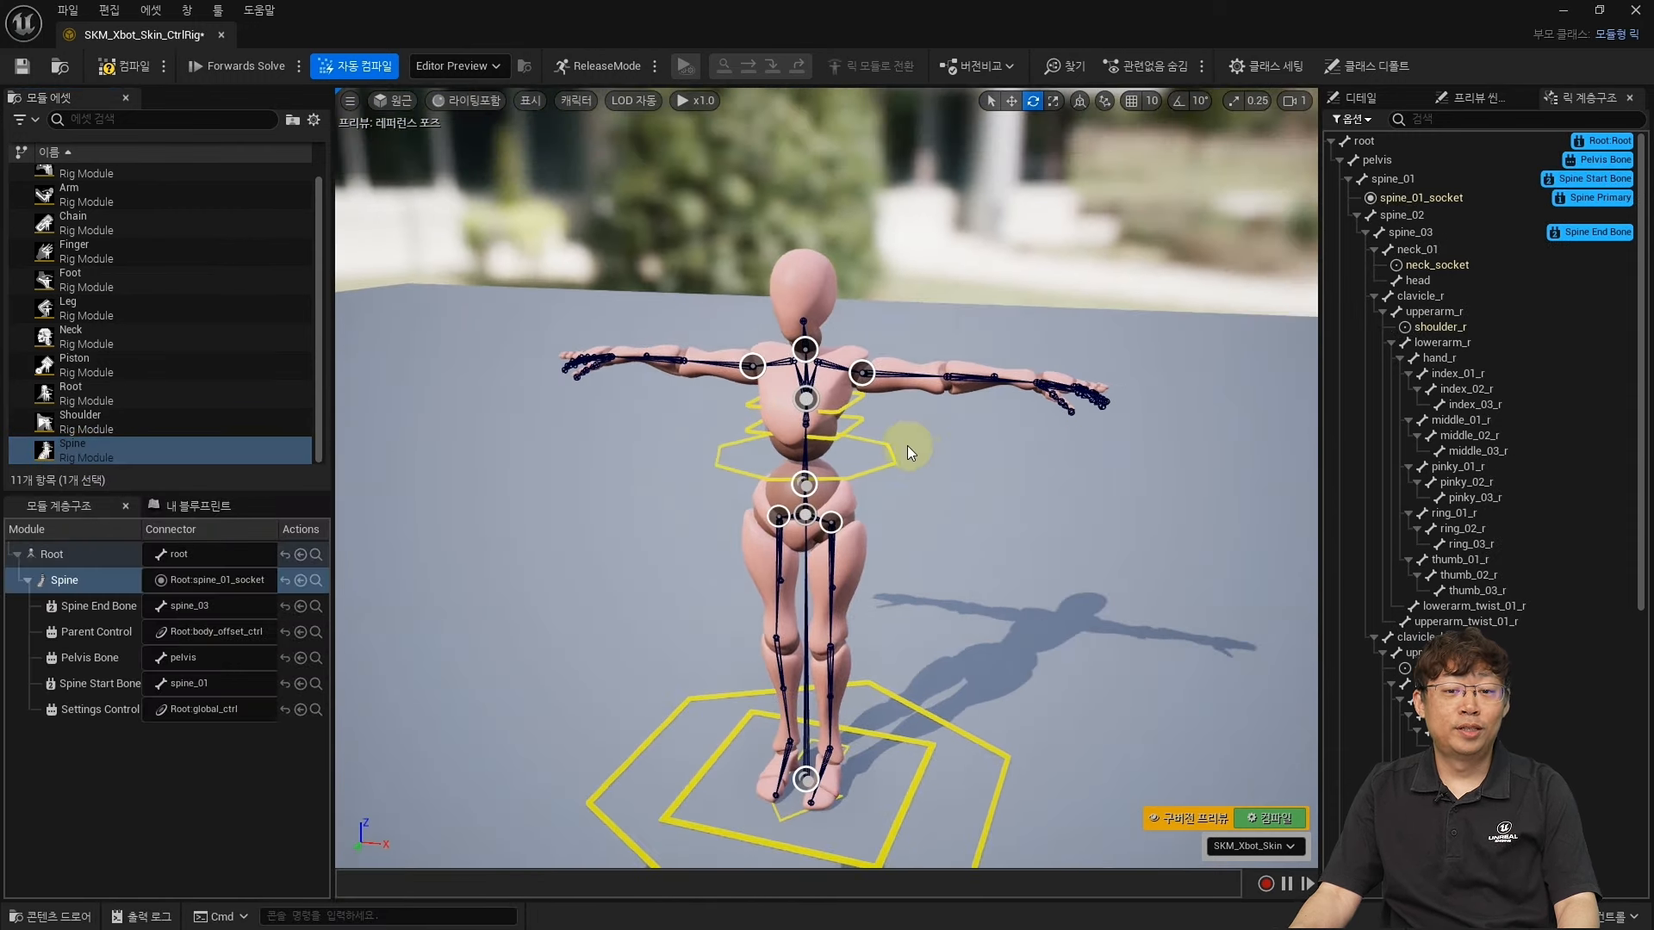
pyautogui.click(859, 425)
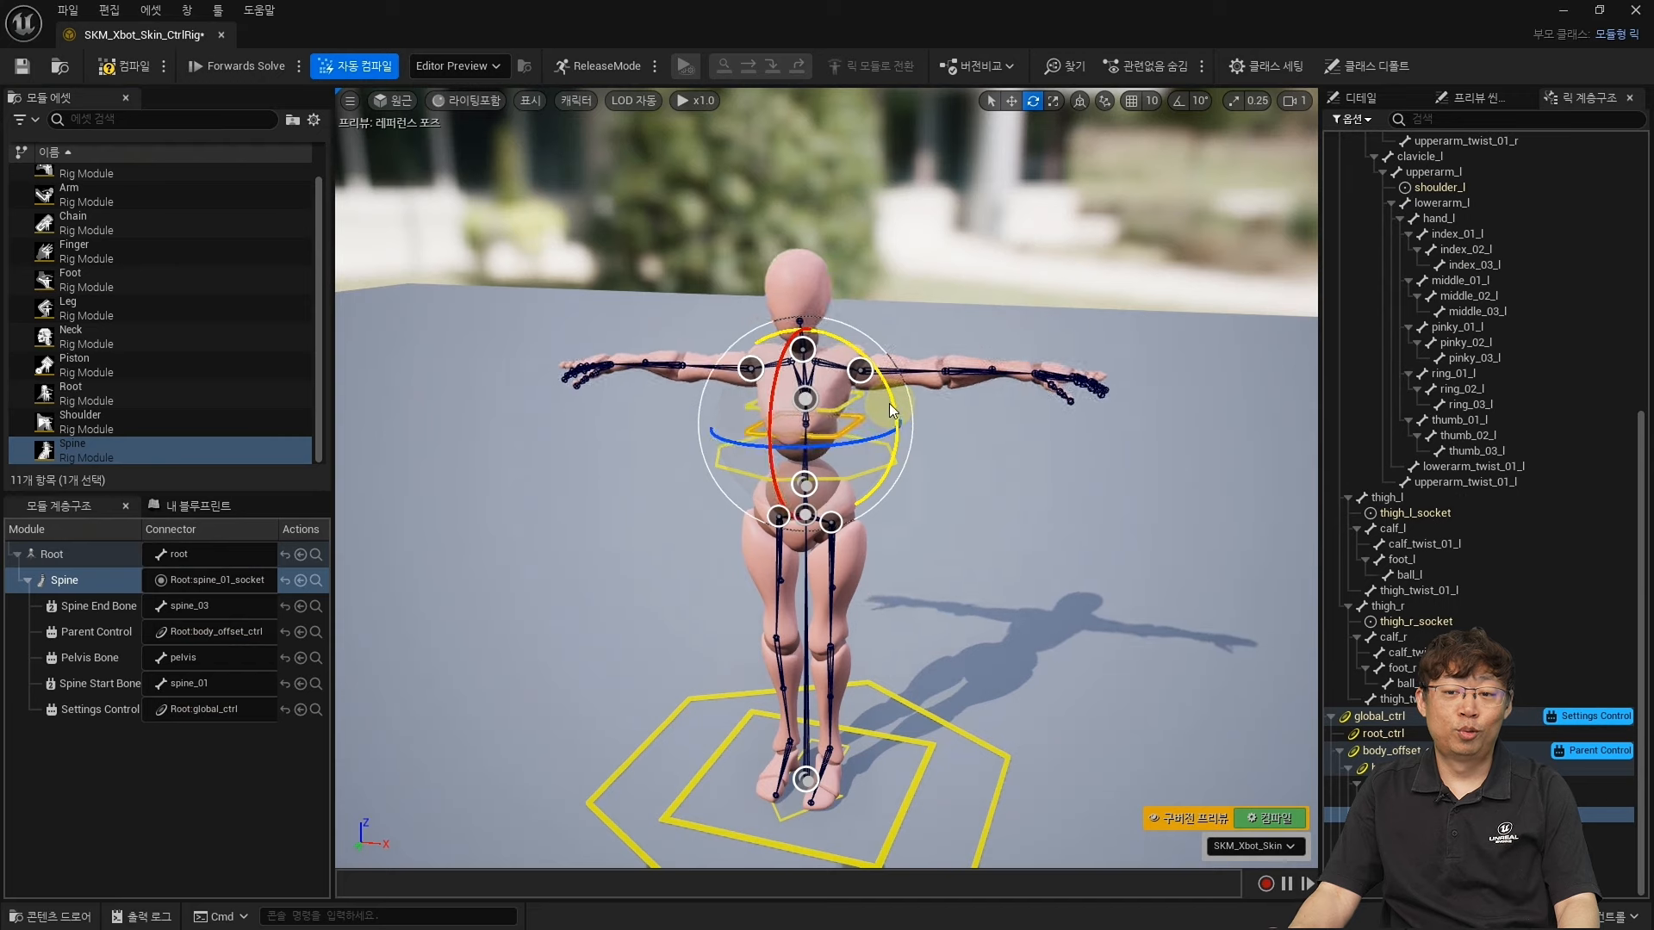
pyautogui.click(952, 497)
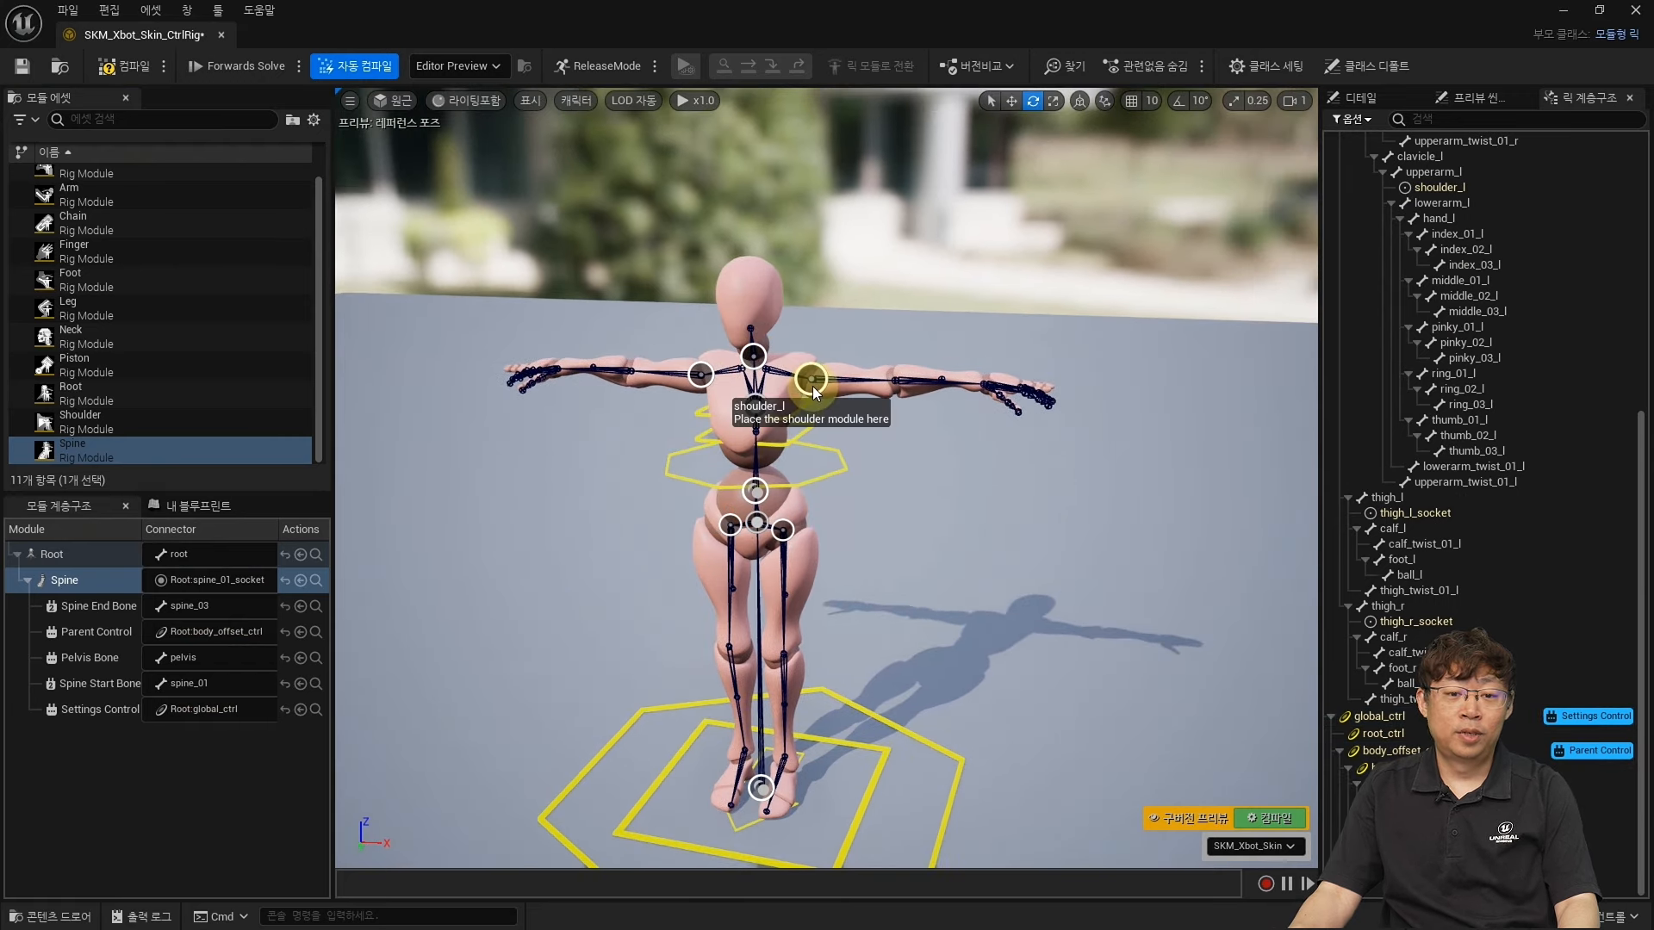
# Attach a Shoulder module to the shoulder_l socket and an Arm module to the hand_l socket.
pyautogui.moveTo(112, 424); pyautogui.dragTo(812, 380)
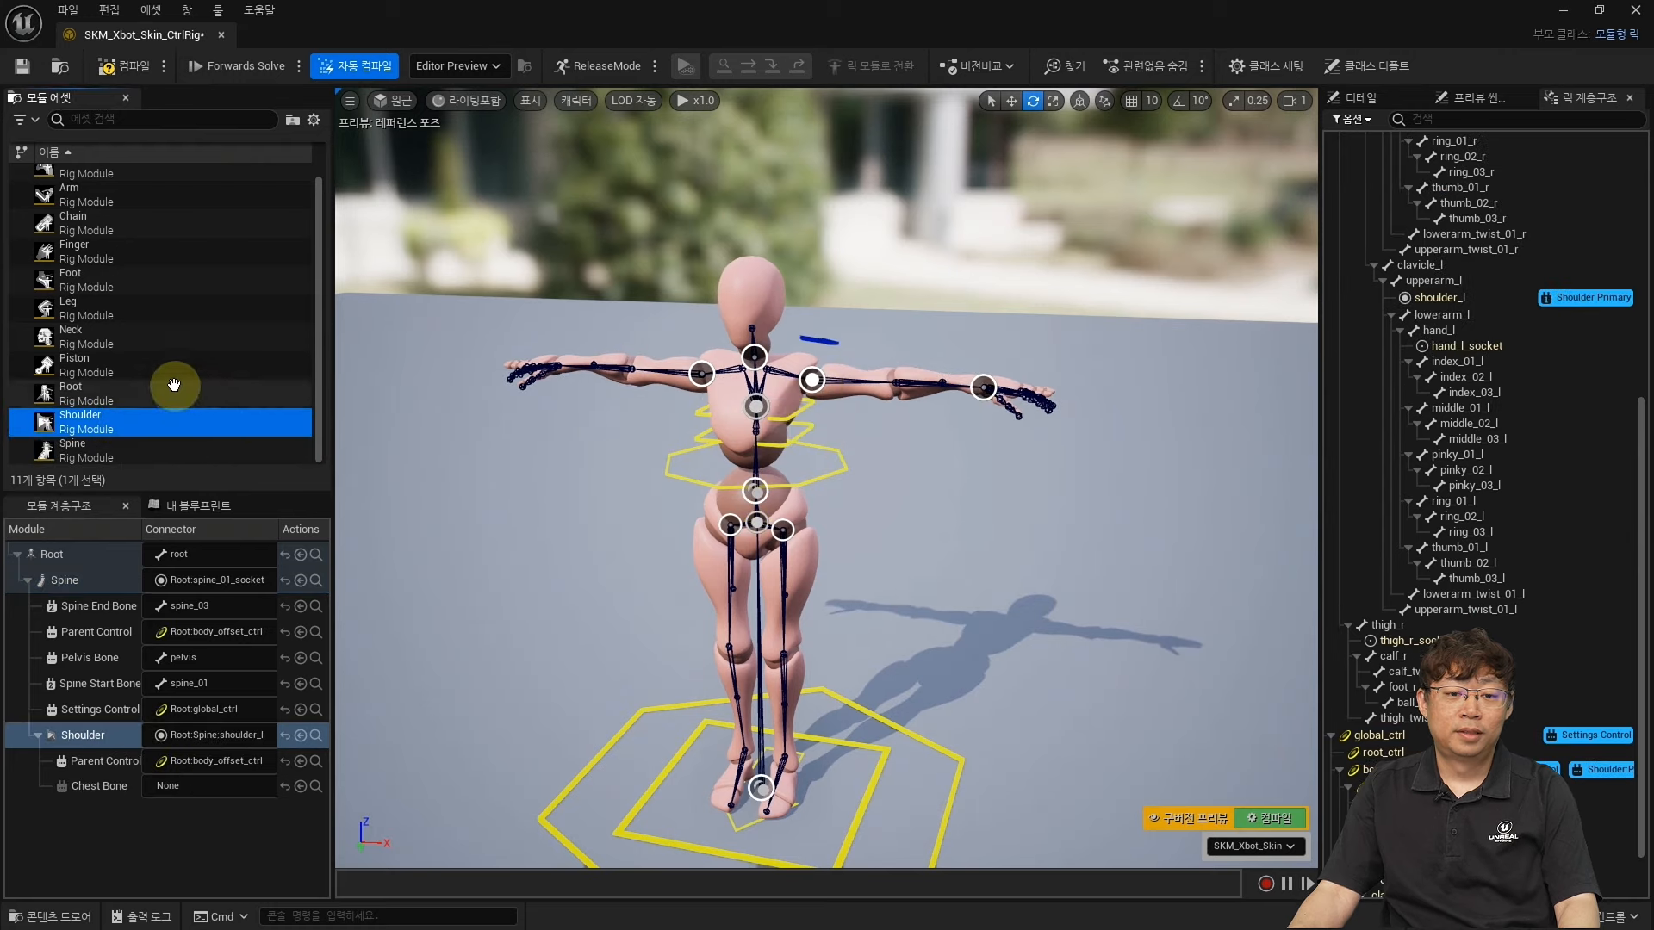
pyautogui.moveTo(95, 195); pyautogui.dragTo(982, 387)
# Select the thumb, index, middle, ring and pinky sockets of the left hand together and attach Finger modules to them.
pyautogui.keyDown('alt'); pyautogui.moveTo(1098, 508); pyautogui.dragTo(1077, 535); pyautogui.keyUp('alt')
pyautogui.scroll(5, 1078, 535)
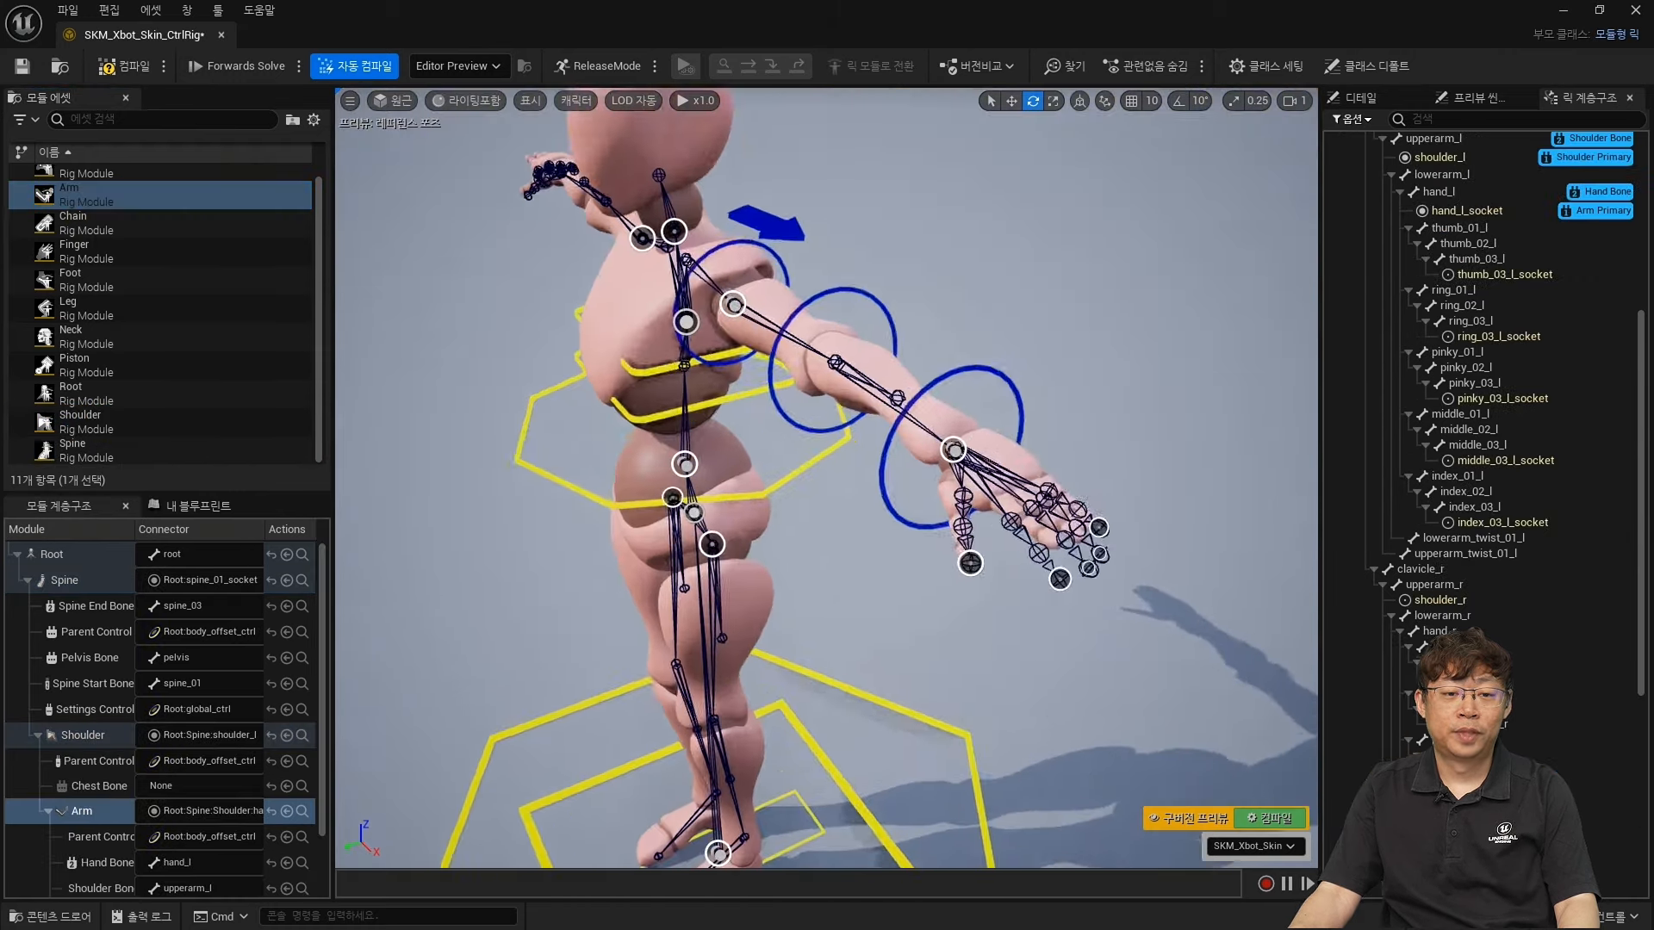
pyautogui.click(969, 564)
pyautogui.keyDown('ctrl'); pyautogui.click(1061, 578); pyautogui.keyUp('ctrl')
pyautogui.keyDown('ctrl'); pyautogui.click(1101, 554); pyautogui.keyUp('ctrl')
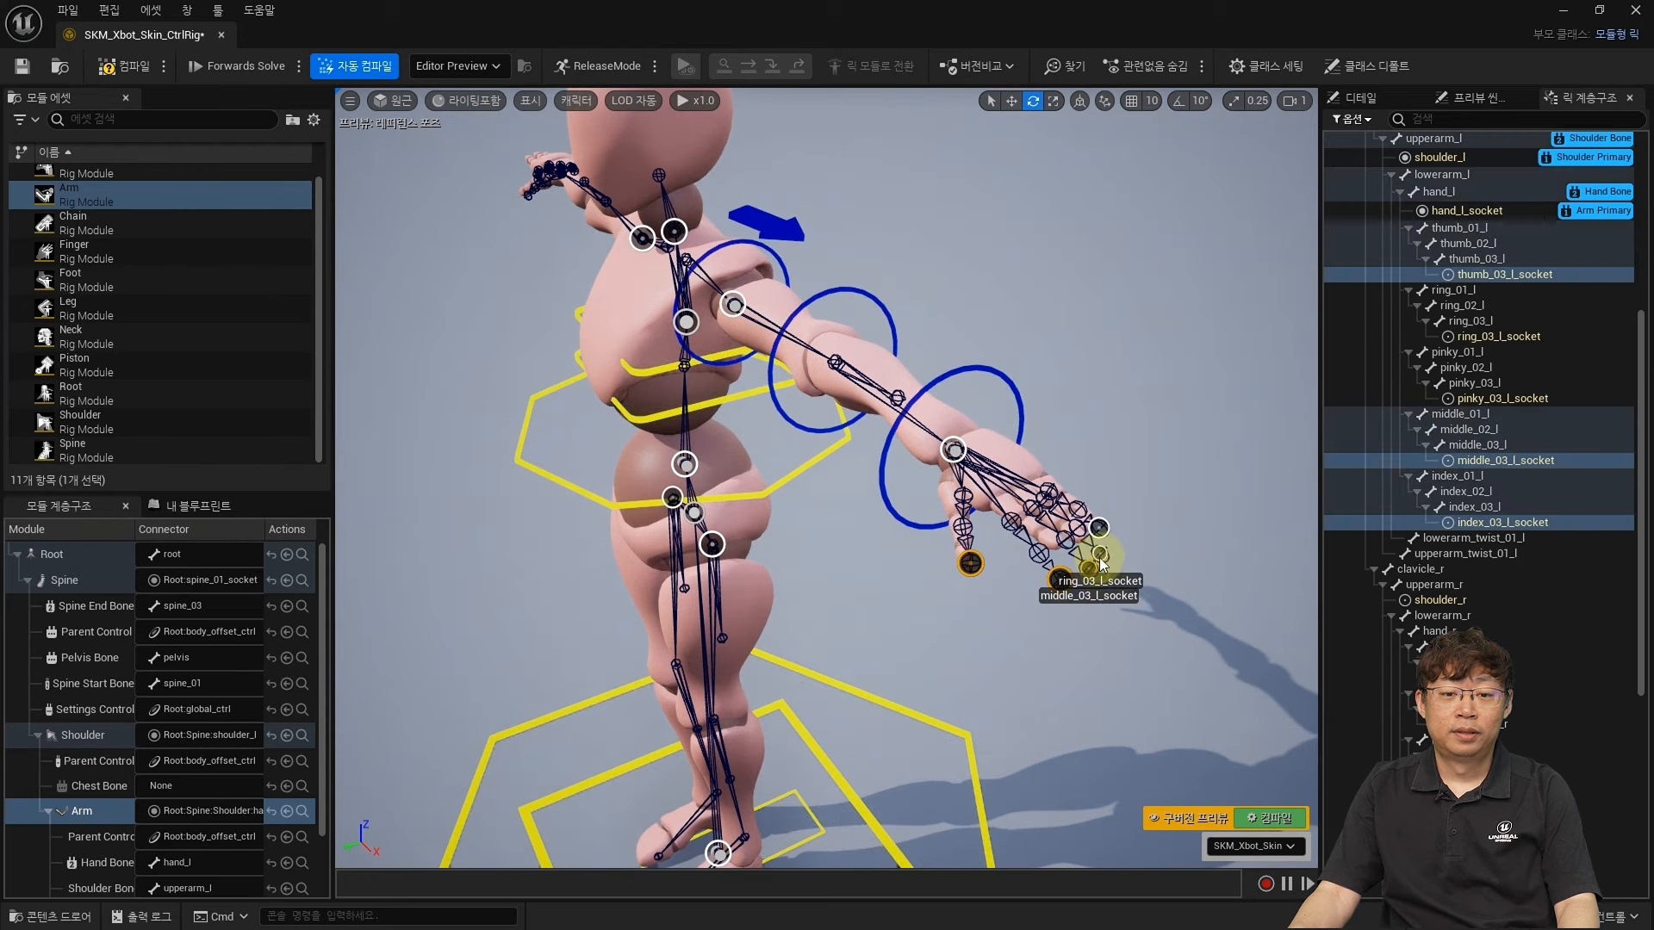
pyautogui.keyDown('ctrl'); pyautogui.click(1089, 568); pyautogui.keyUp('ctrl')
pyautogui.keyDown('ctrl'); pyautogui.click(1099, 528); pyautogui.keyUp('ctrl')
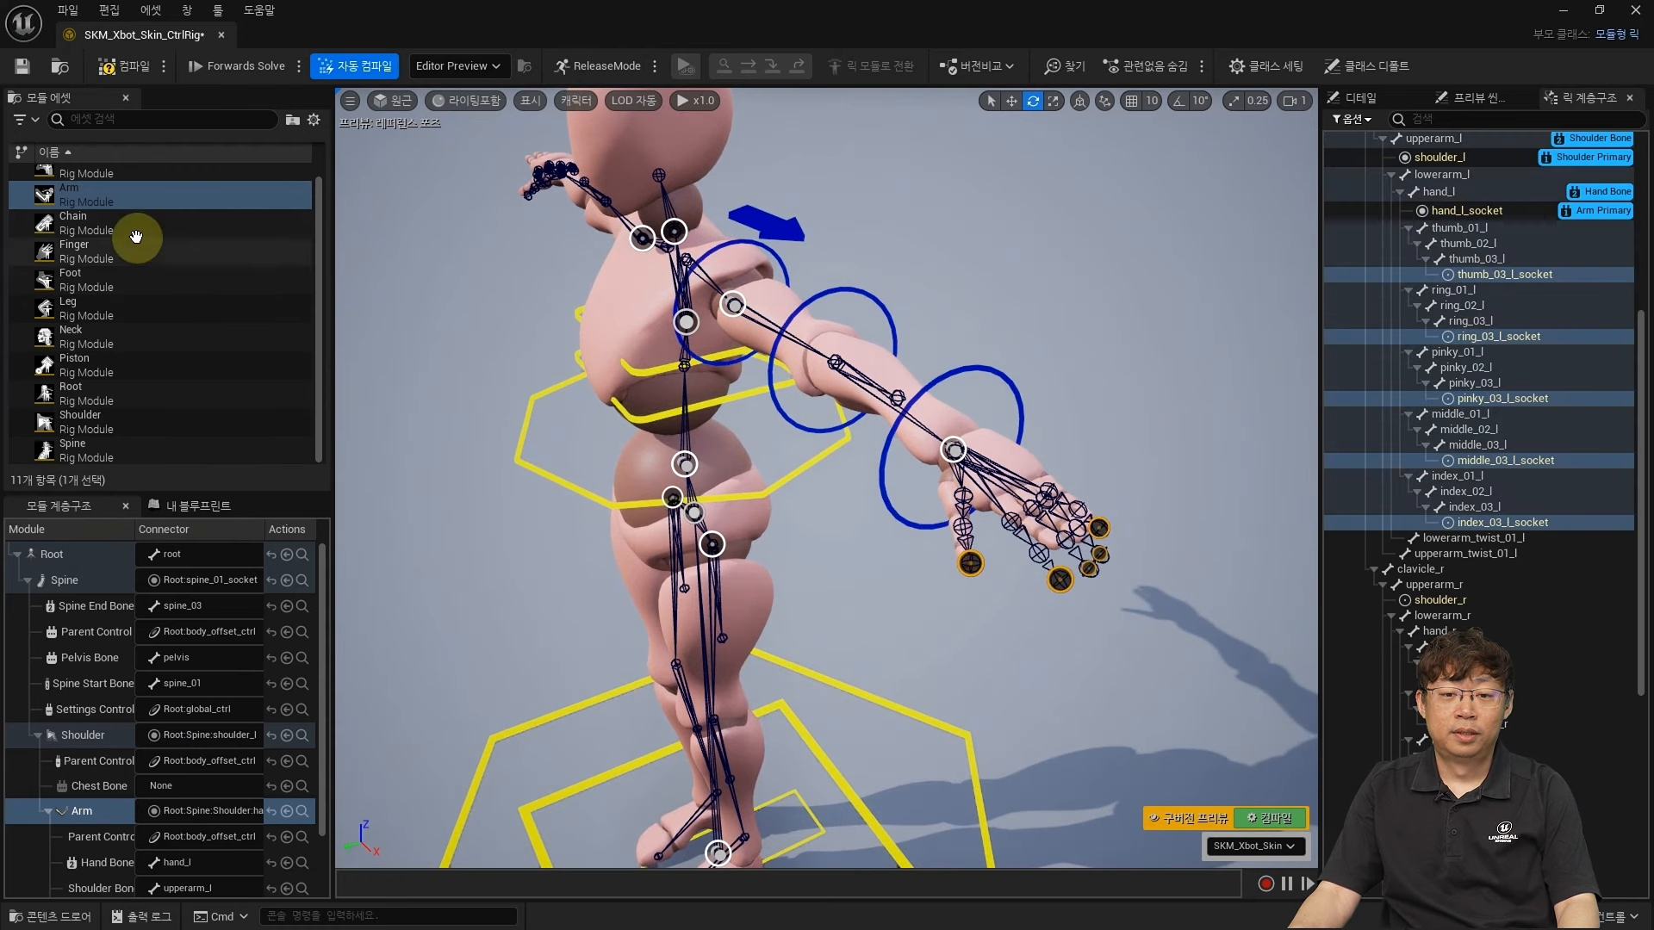
pyautogui.moveTo(103, 251); pyautogui.dragTo(1054, 573)
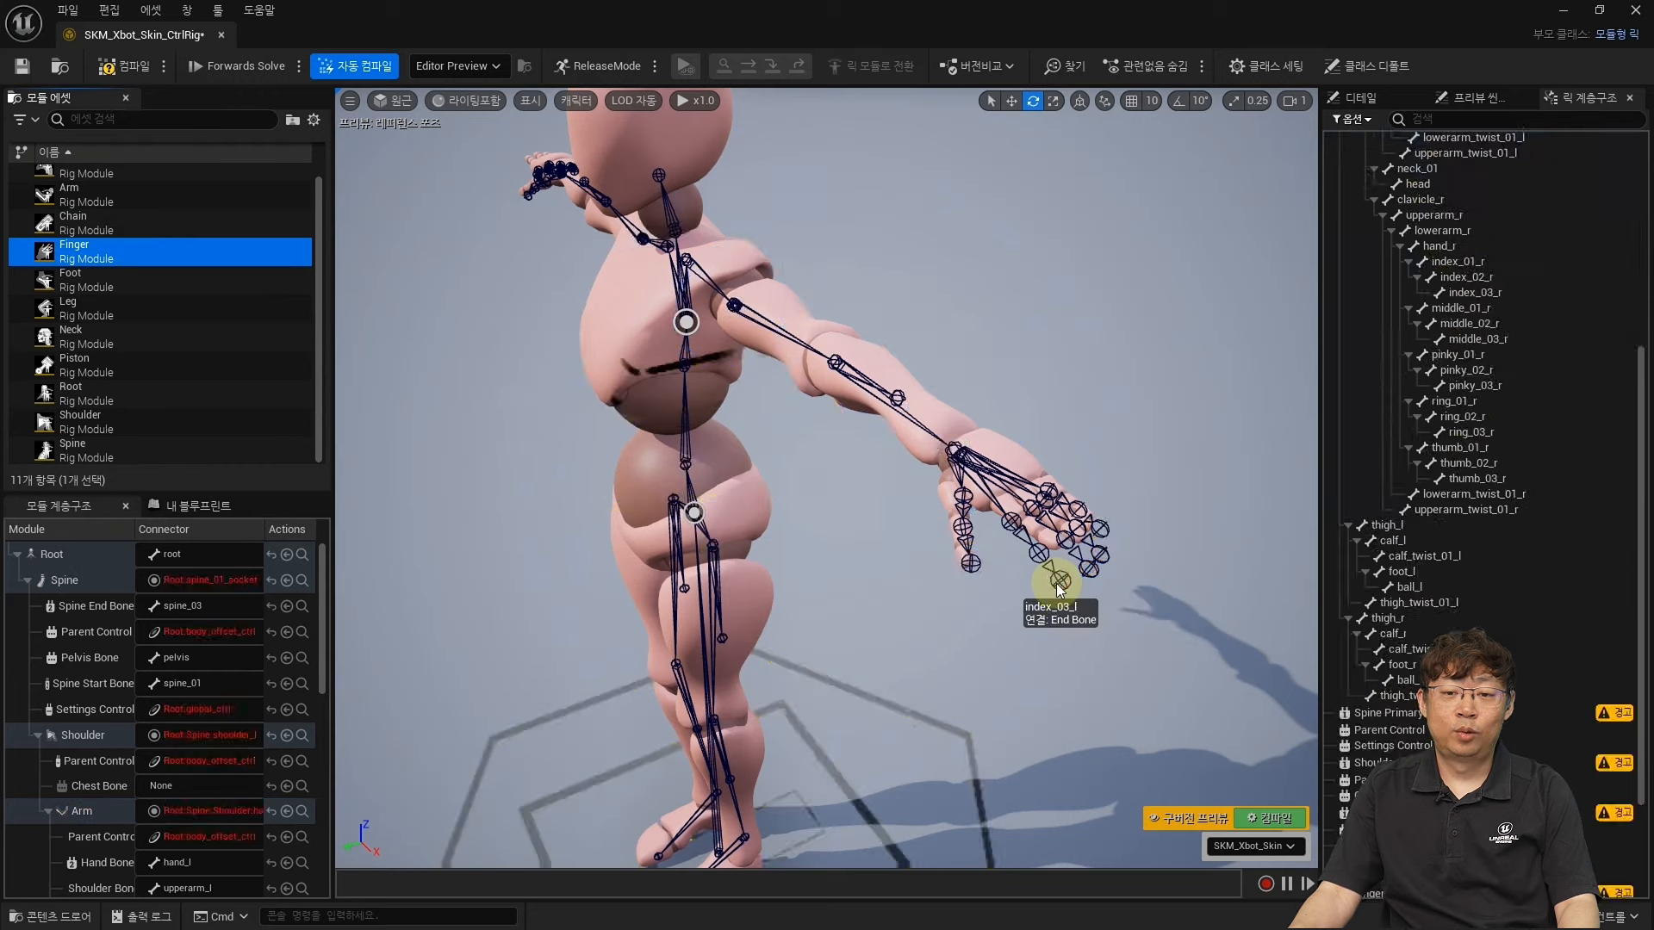
# Test the left arm rig by rotating the lowerarm_l_fk_ctrl control to bend the elbow, and close the rig editor.
pyautogui.keyDown('alt'); pyautogui.moveTo(1013, 638); pyautogui.dragTo(1077, 625); pyautogui.keyUp('alt')
pyautogui.scroll(-5, 1013, 637)
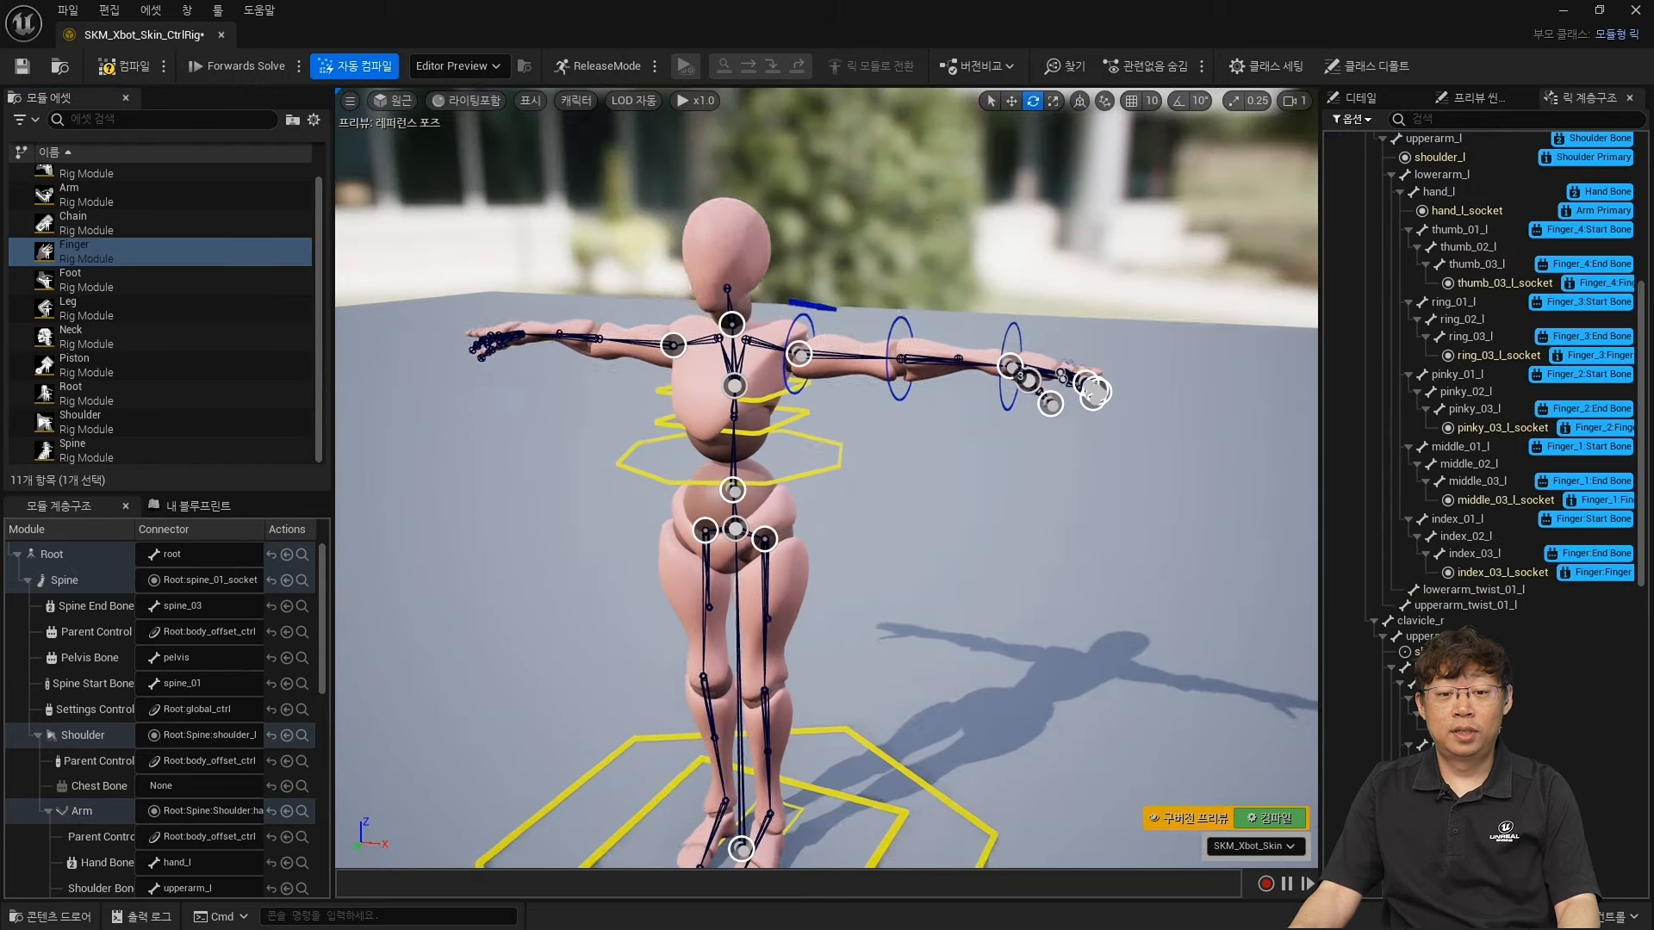
pyautogui.moveTo(1013, 637); pyautogui.dragTo(1077, 584, button='middle')
pyautogui.keyDown('alt'); pyautogui.moveTo(1013, 638); pyautogui.dragTo(1004, 613); pyautogui.keyUp('alt')
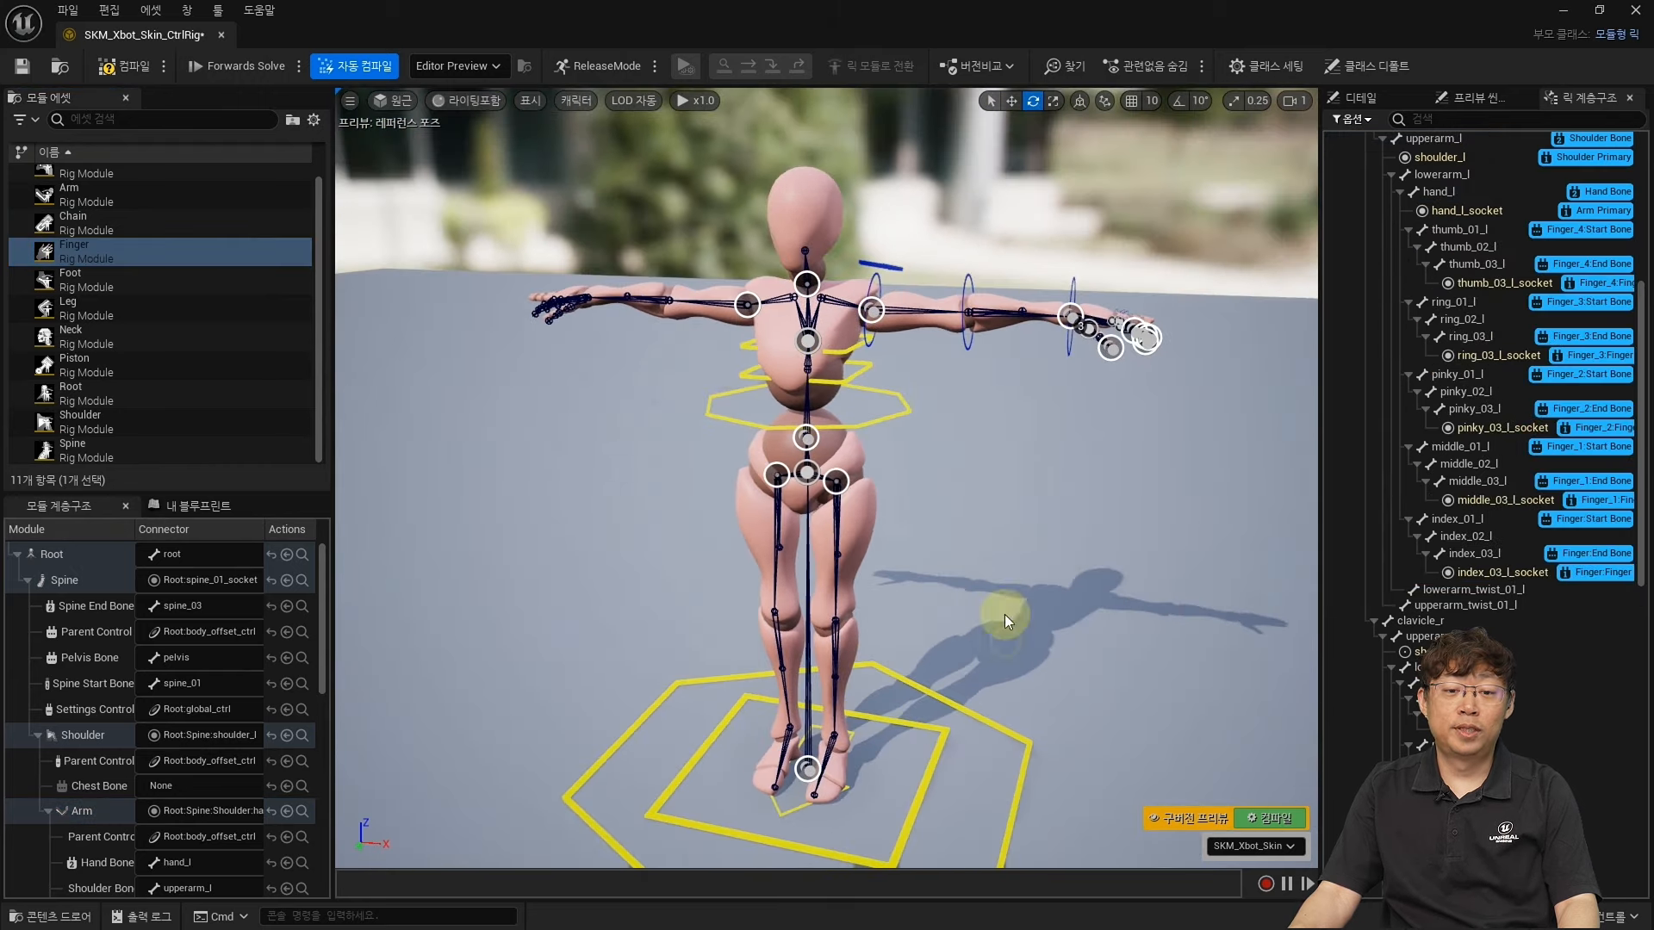
pyautogui.click(968, 346)
pyautogui.moveTo(990, 396); pyautogui.dragTo(648, 358)
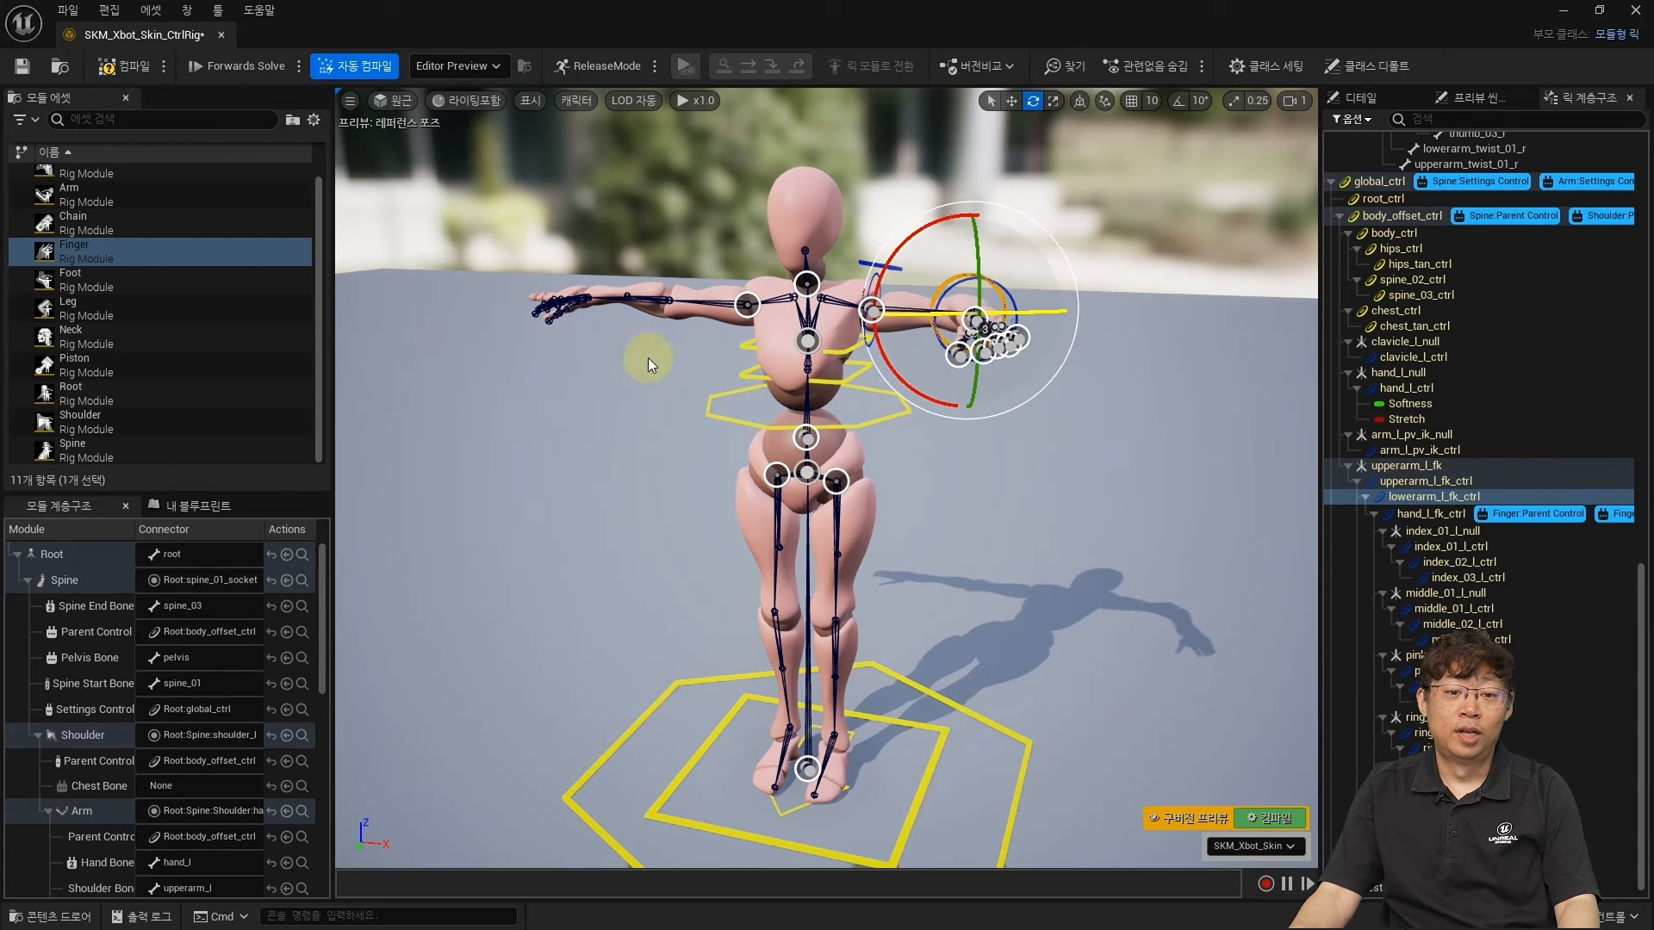
pyautogui.click(220, 34)
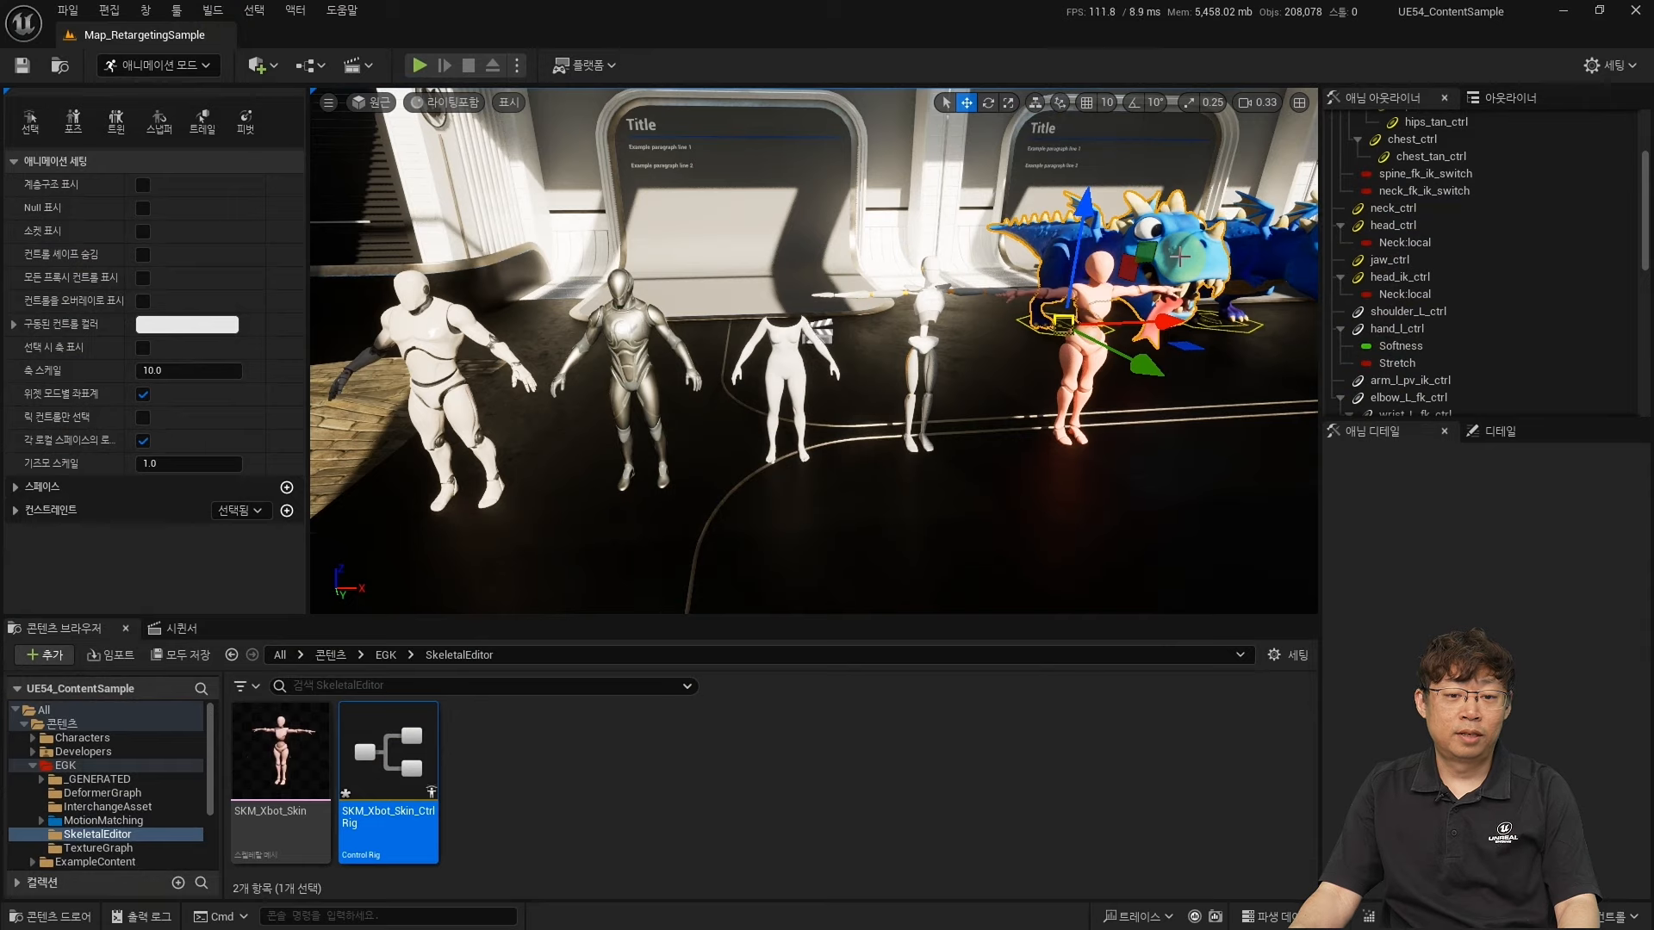
# Locate the selected dragon's assets in the DinoDragon folder and open the SK_Second_CtrlRig modular rig.
pyautogui.hotkey('ctrl', 'b')
pyautogui.click(837, 757)
pyautogui.click(741, 756)
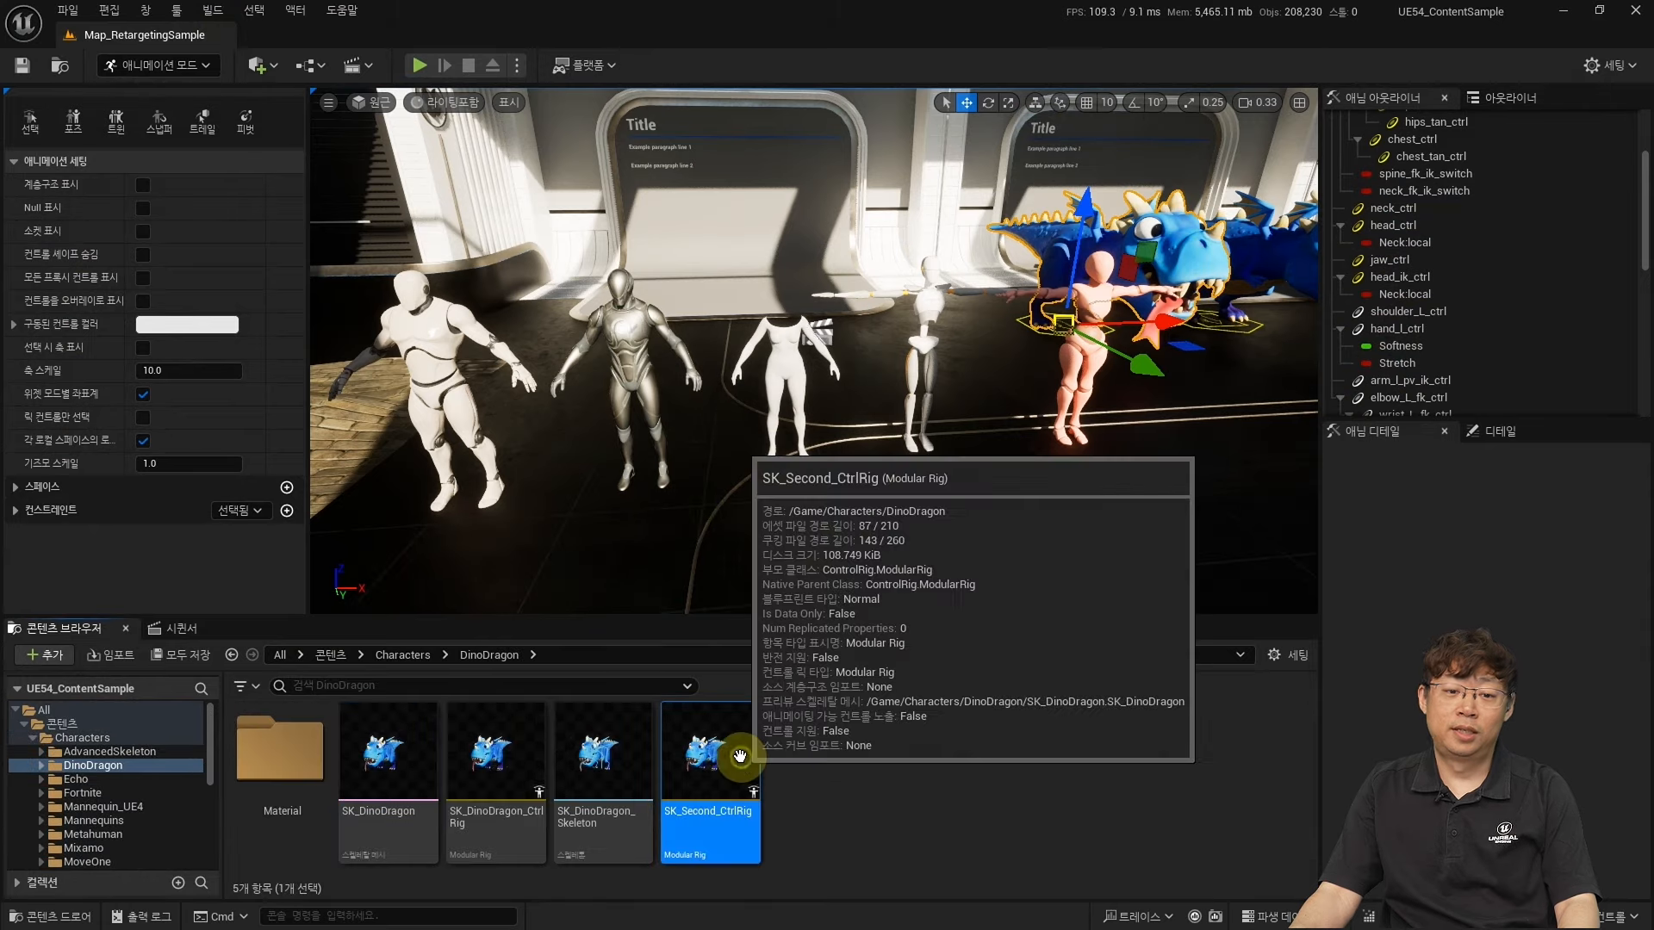
pyautogui.doubleClick(741, 756)
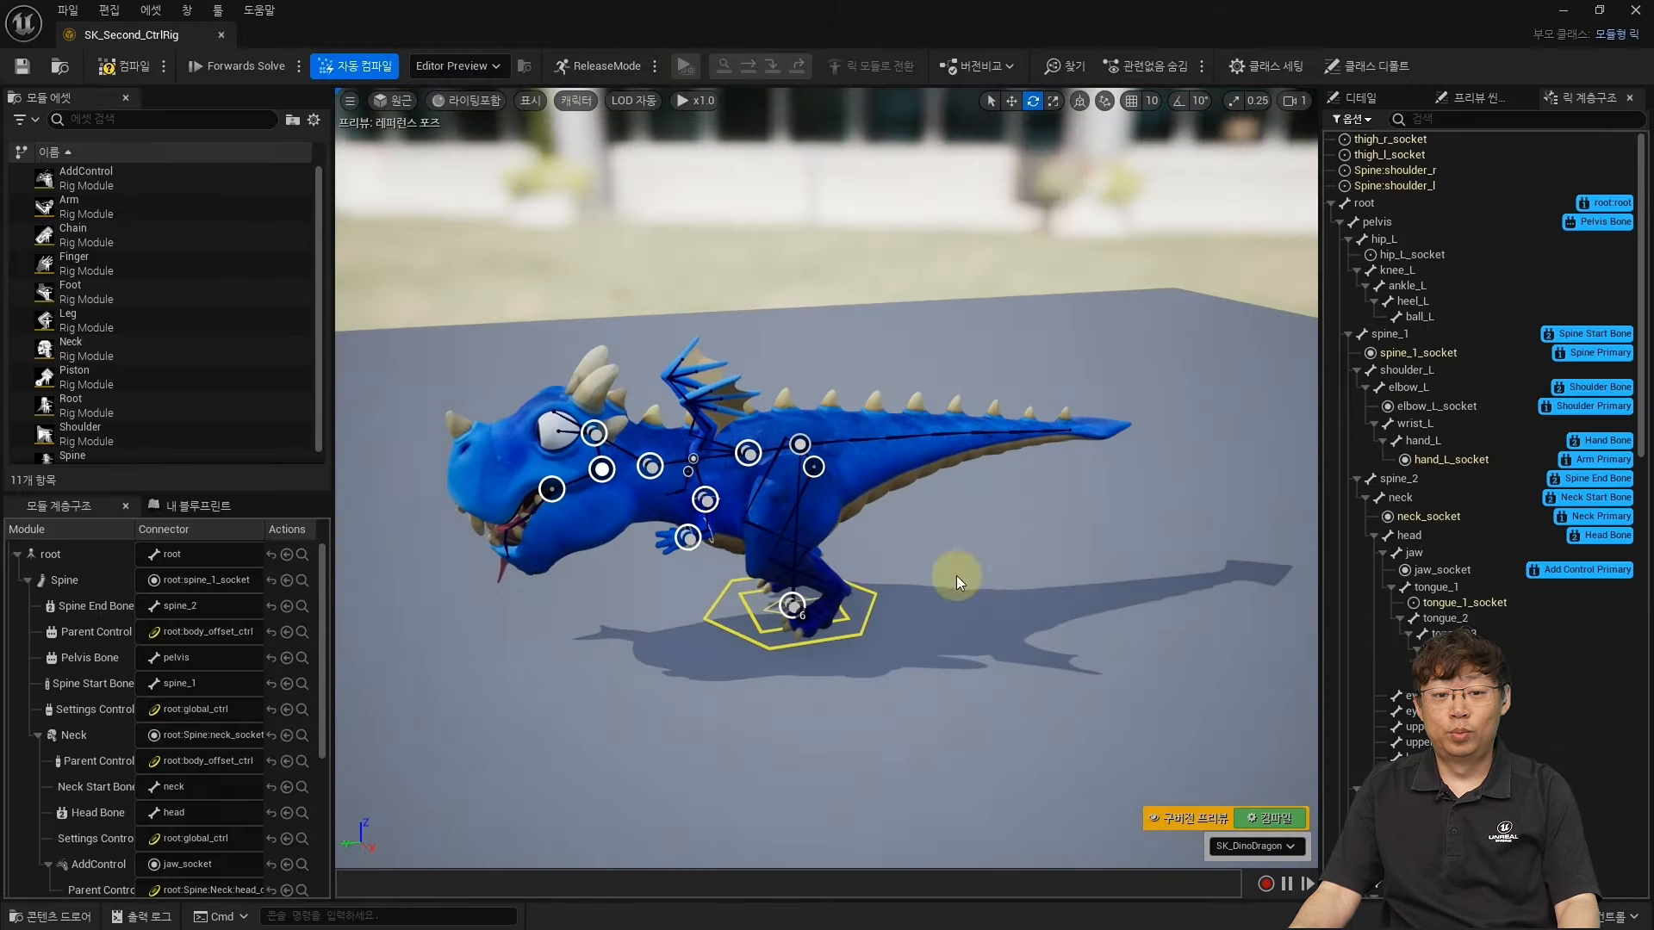
# Select the dragon's tail_1 bone and create a new socket on it.
pyautogui.scroll(2, 1083, 530)
pyautogui.keyDown('alt'); pyautogui.moveTo(1125, 514); pyautogui.dragTo(1031, 550); pyautogui.keyUp('alt')
pyautogui.scroll(2, 1013, 538)
pyautogui.click(872, 458)
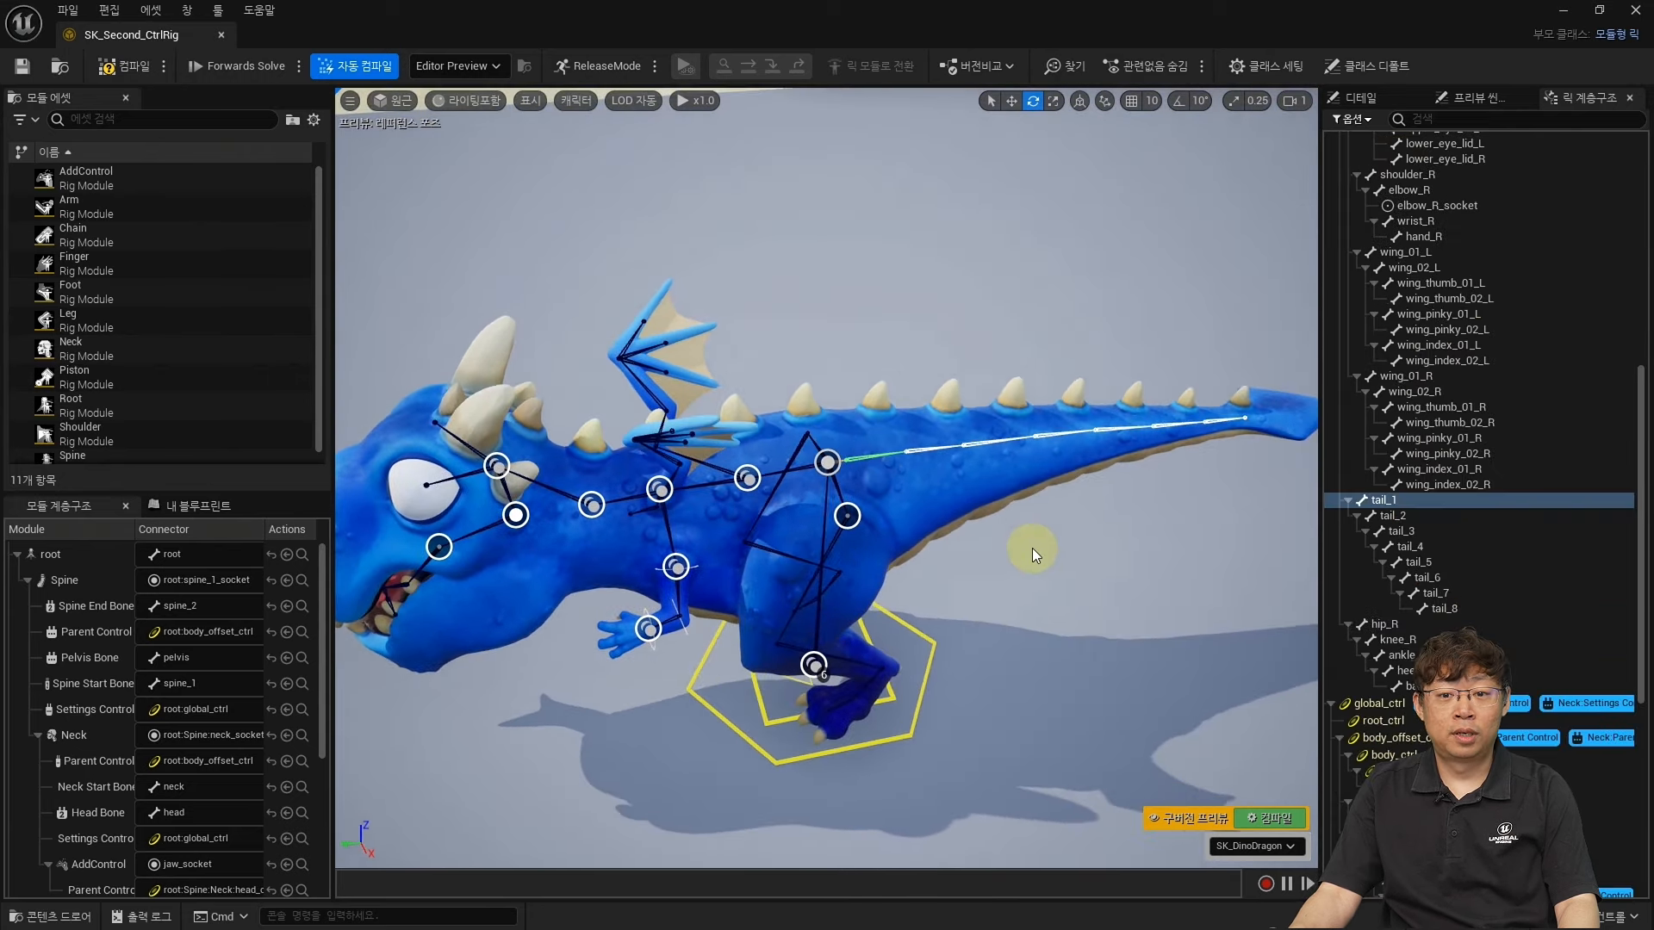
pyautogui.rightClick(1399, 507)
pyautogui.moveTo(1342, 470)
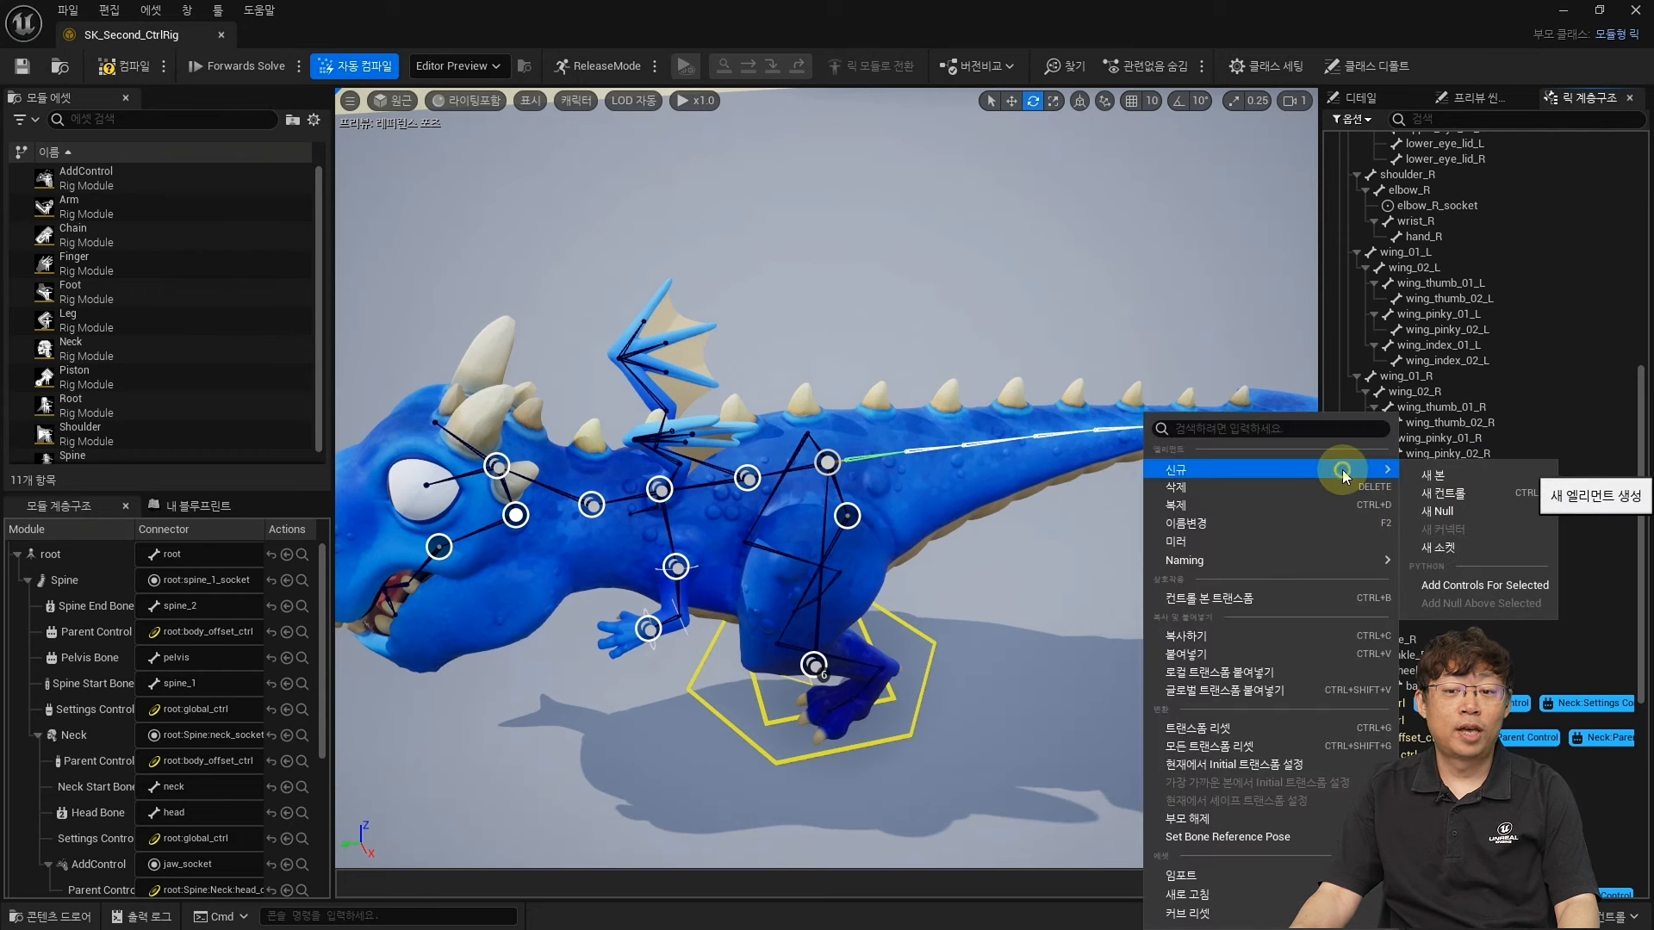
pyautogui.click(1483, 549)
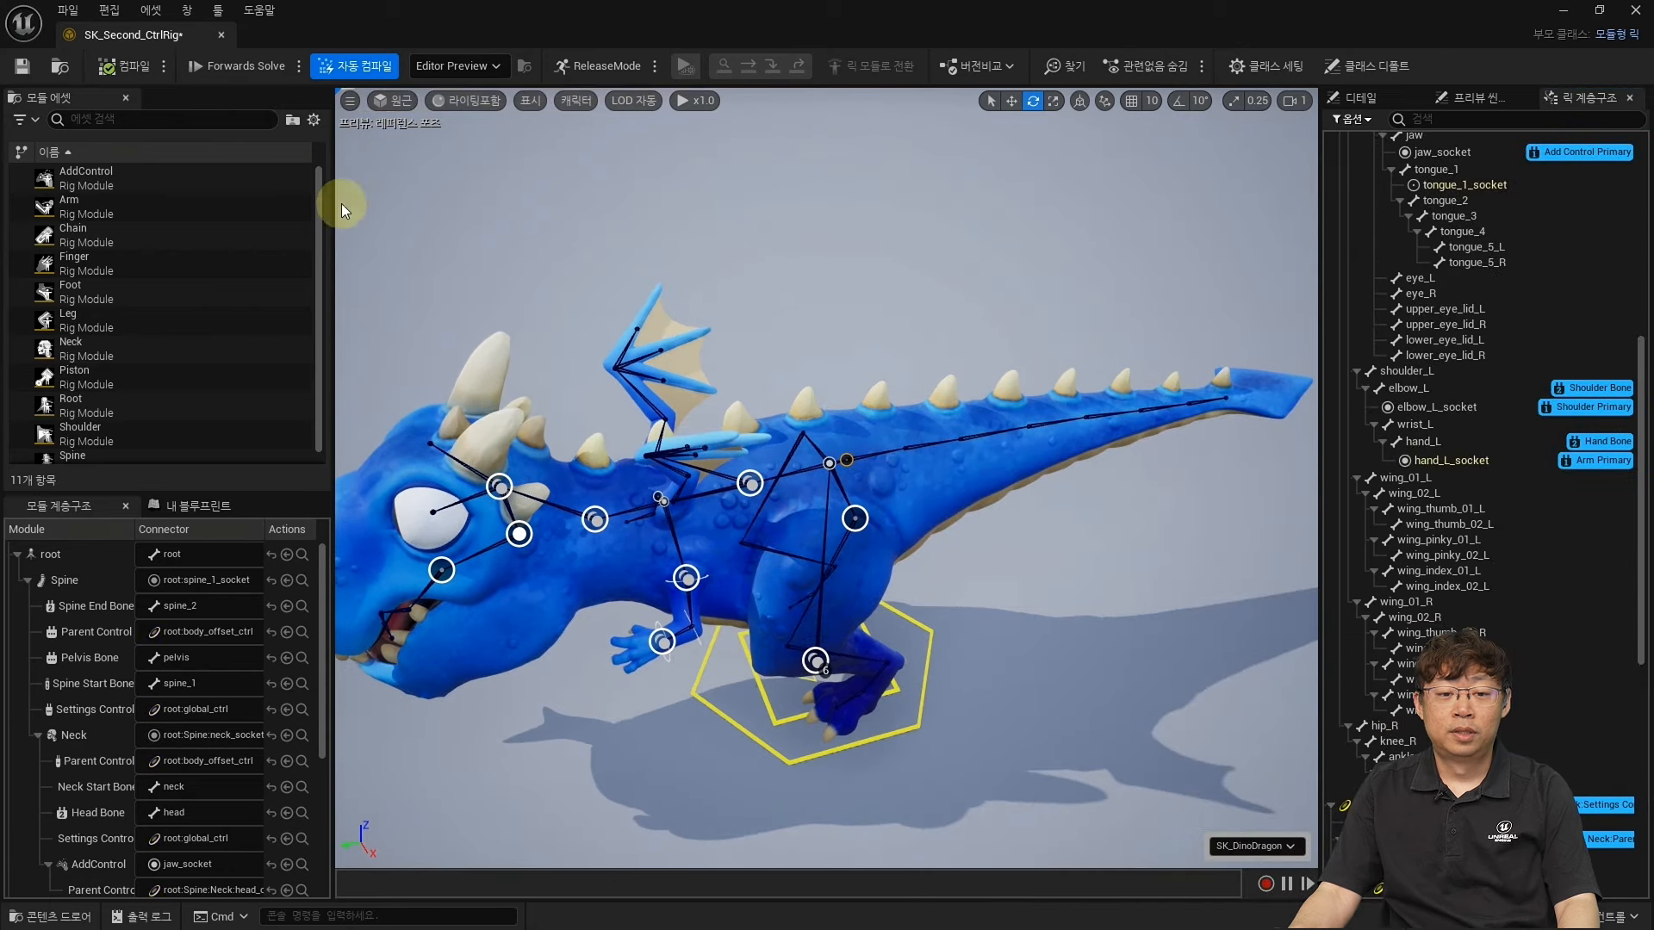
# Attach a Chain module to the tail_1 socket and nest it under the Spine module in the module hierarchy.
pyautogui.click(62, 230)
pyautogui.moveTo(62, 230); pyautogui.dragTo(849, 464)
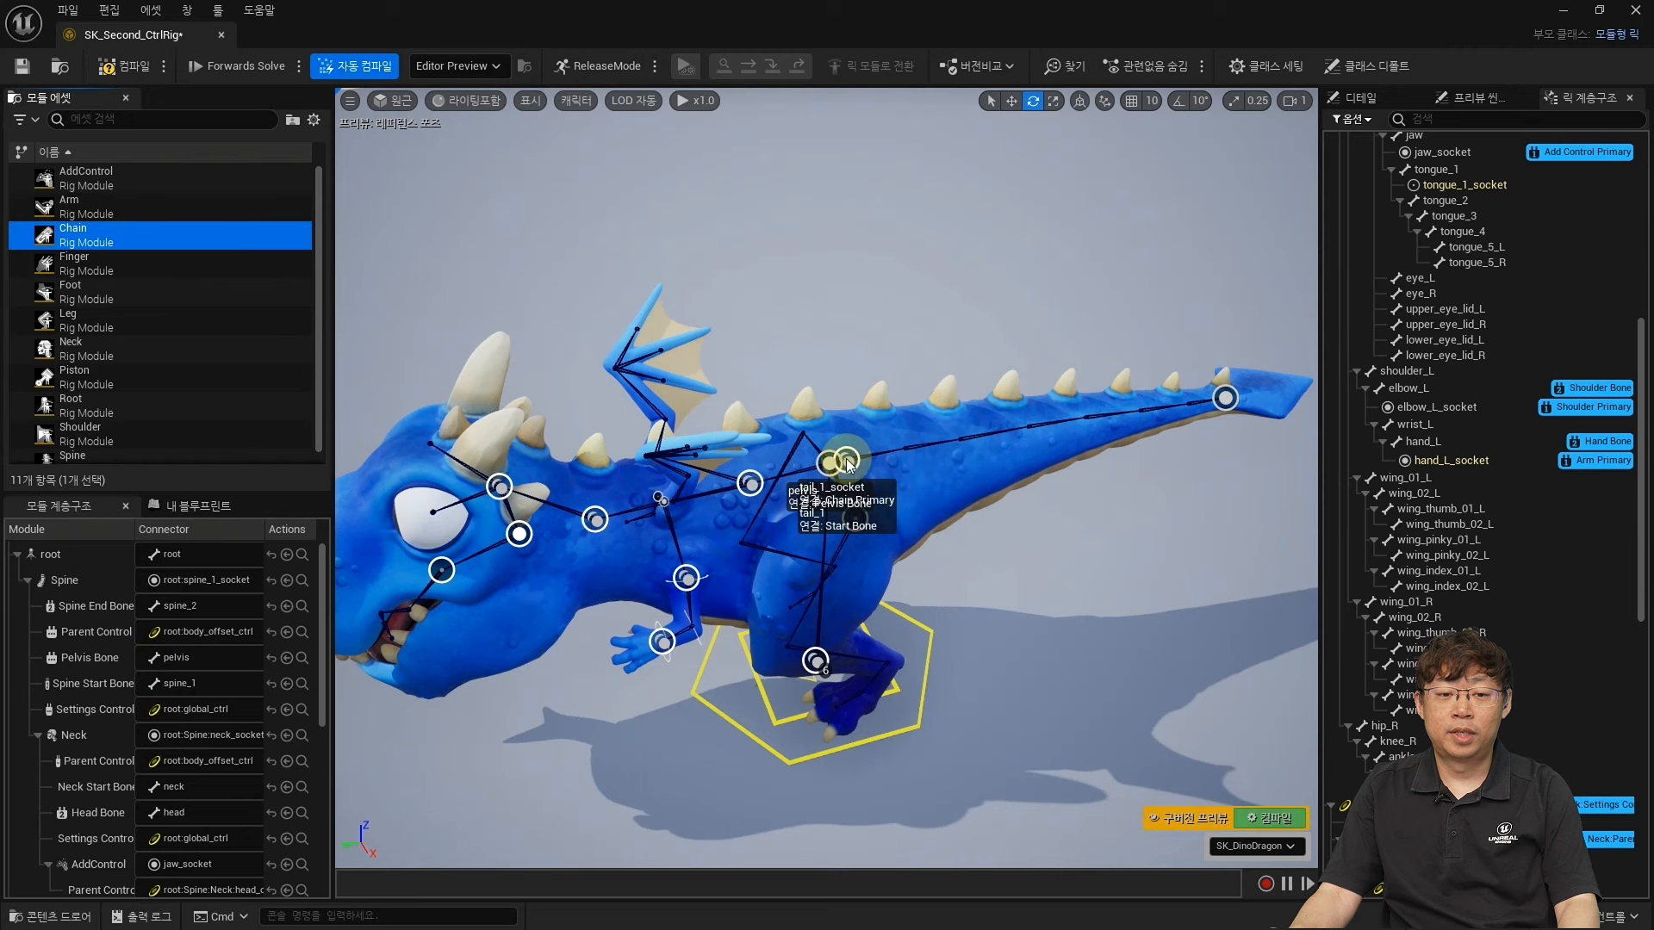
pyautogui.scroll(-5, 204, 654)
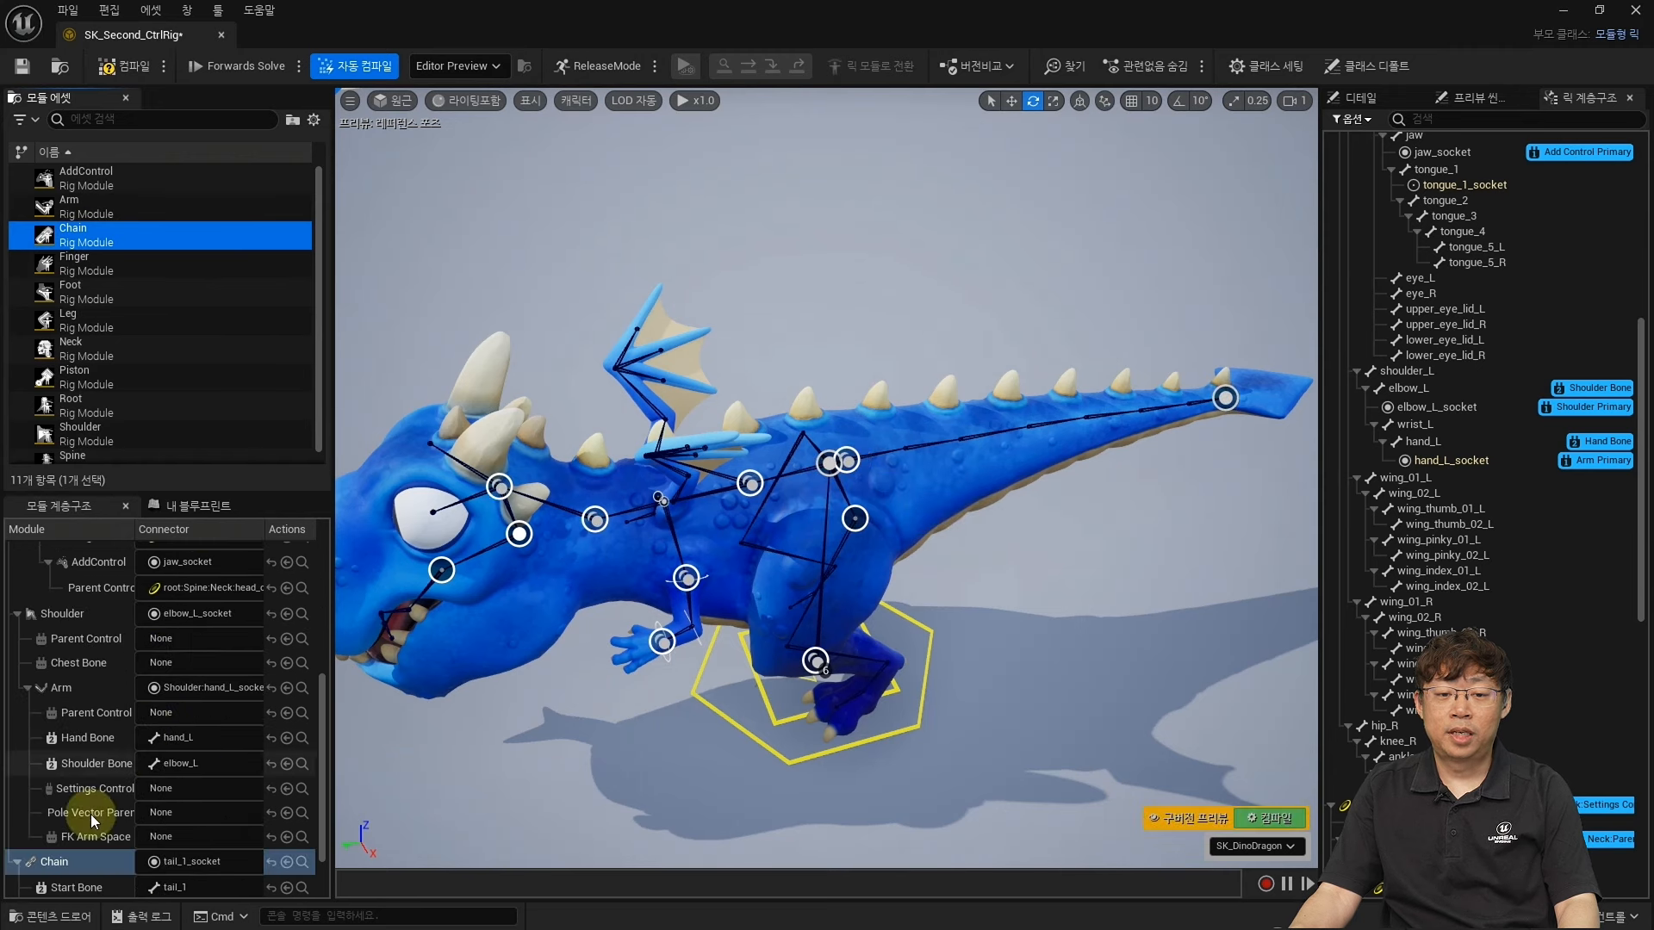
pyautogui.click(62, 864)
pyautogui.scroll(5, 86, 801)
pyautogui.scroll(2, 96, 749)
# Set the Chain module's Parent Control to the Spine module's hips_ctrl.
pyautogui.scroll(-5, 91, 617)
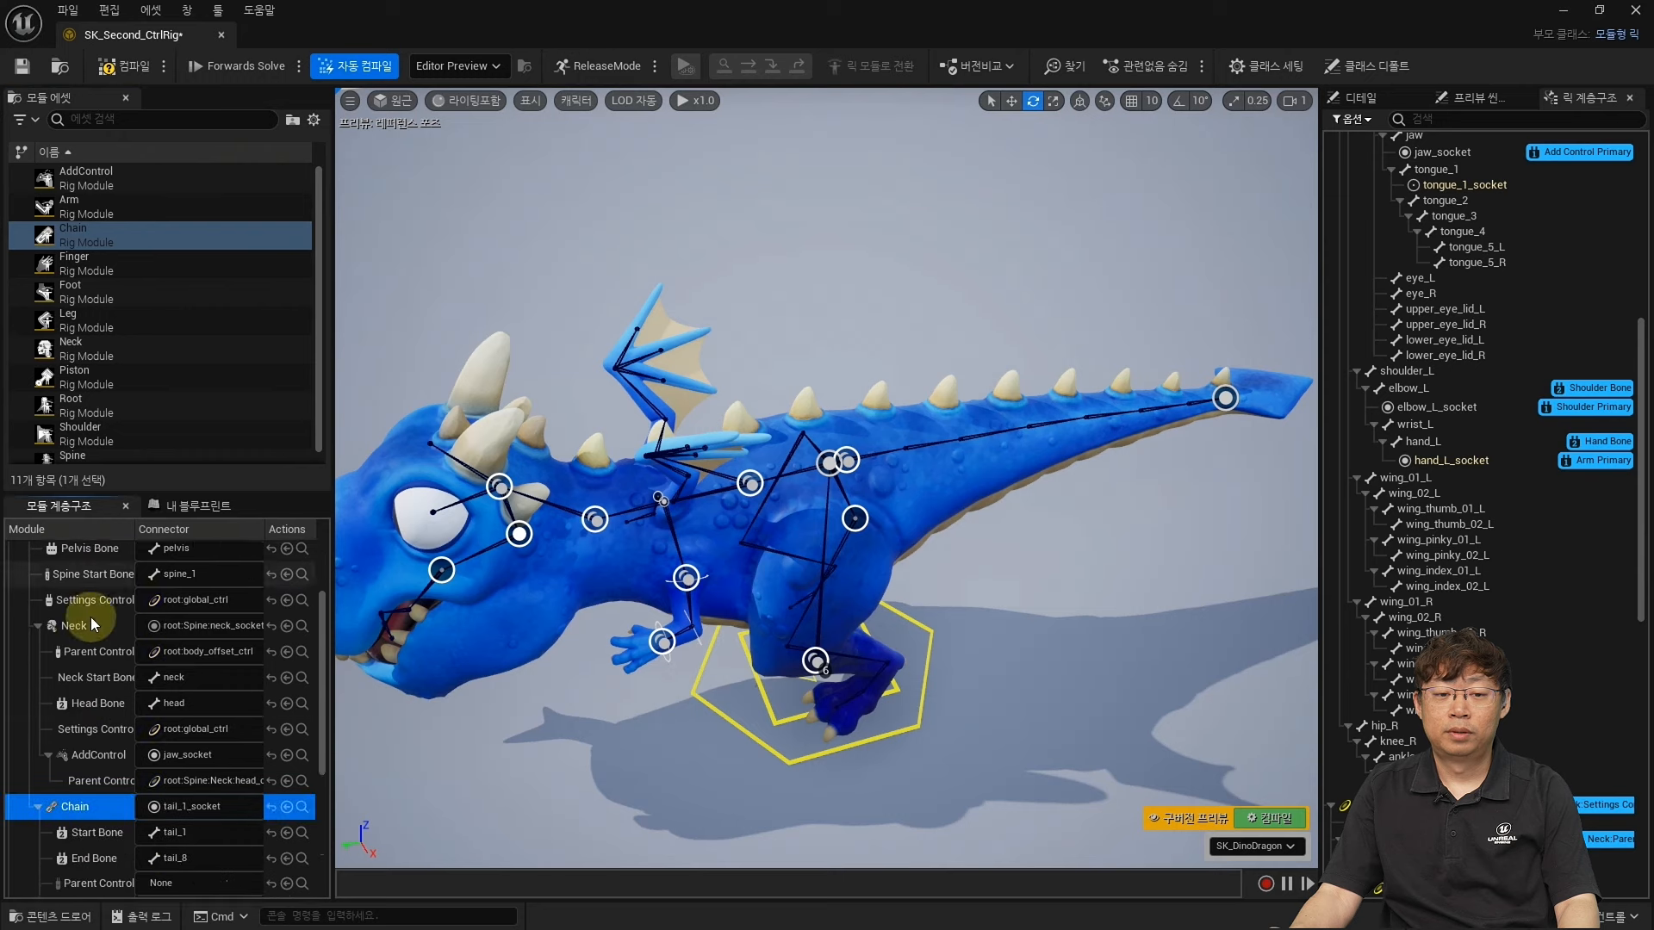
pyautogui.click(193, 746)
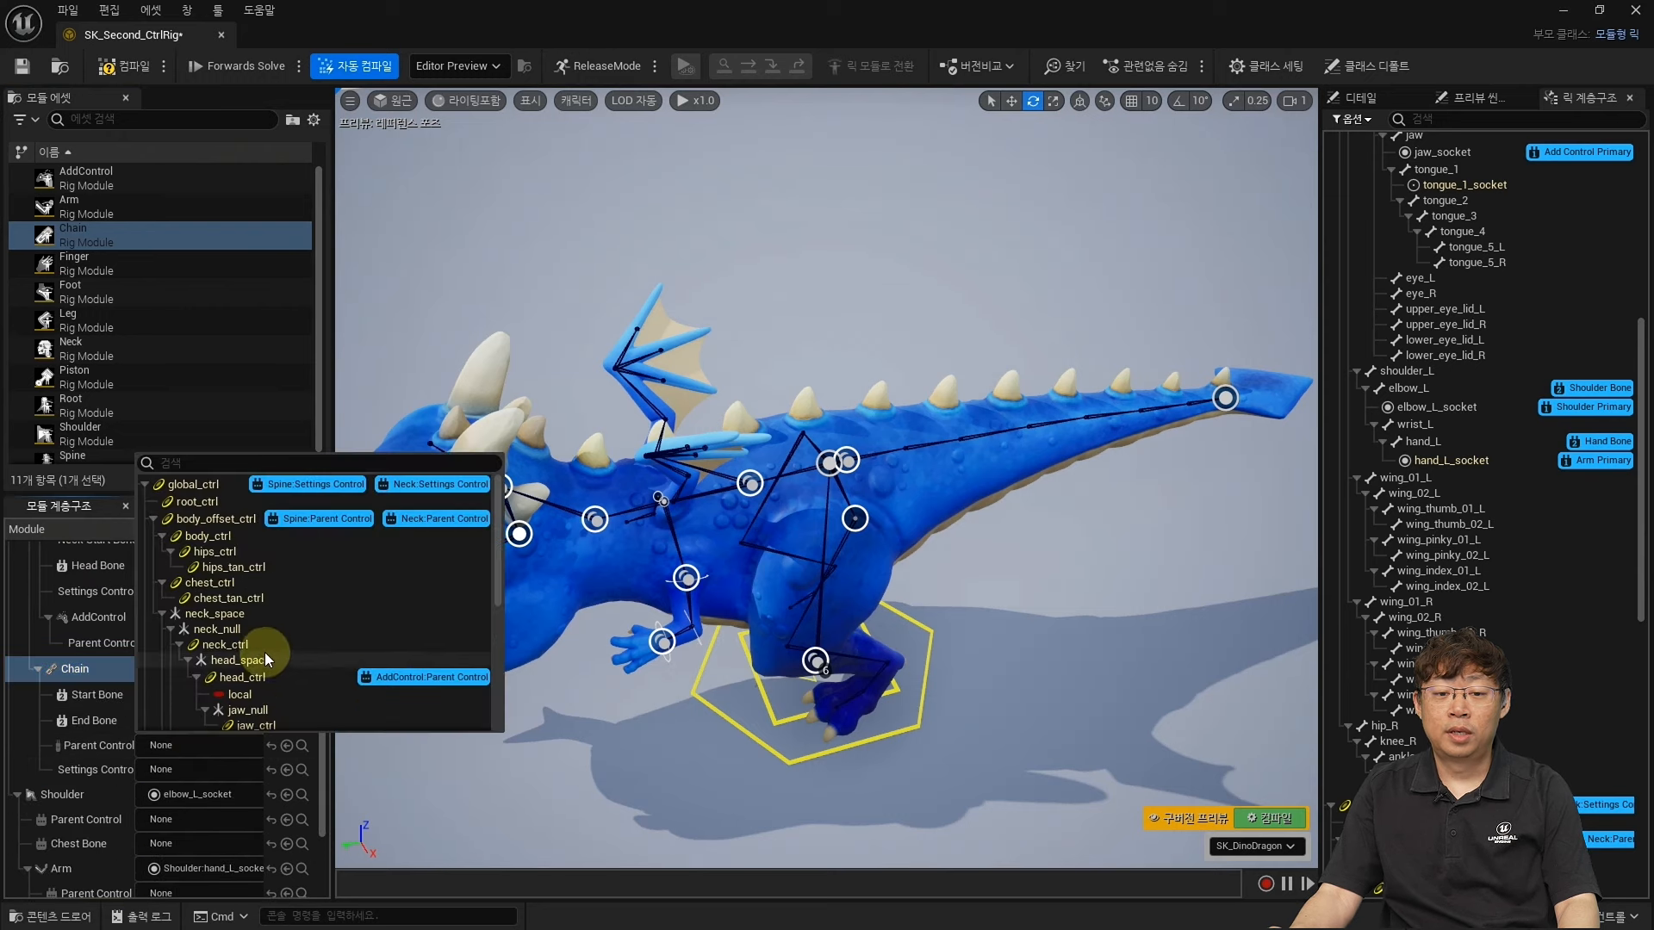
pyautogui.click(240, 552)
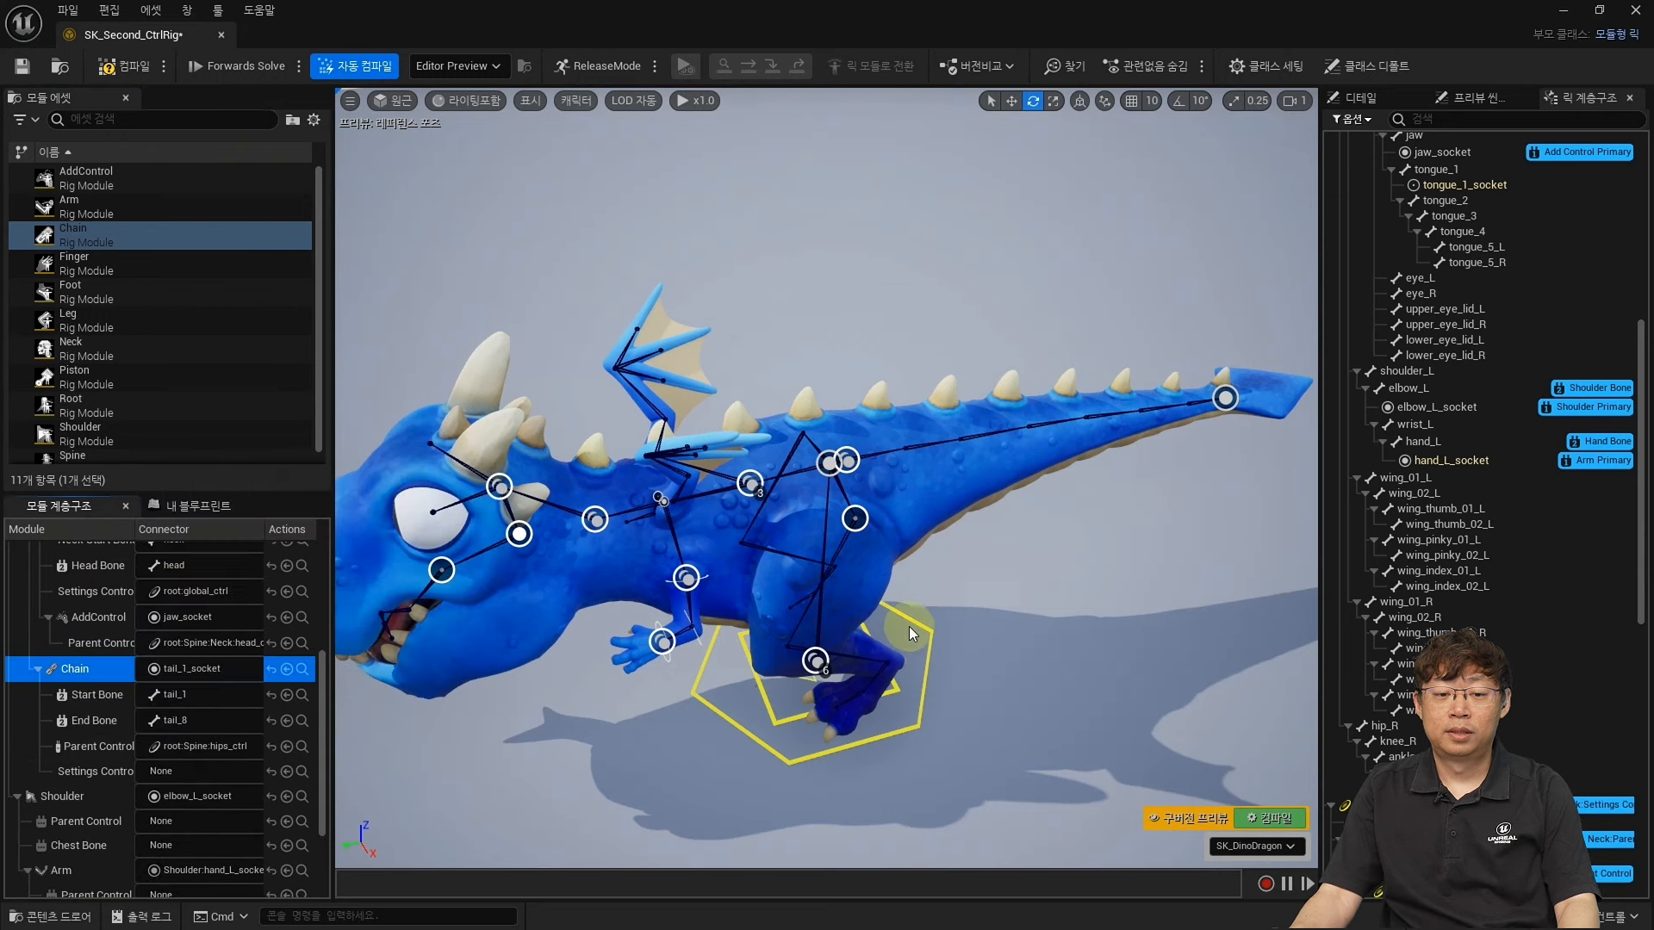
# Enable Dynamics in the Chain module's settings and move the dragon's ground control to test the tail motion.
pyautogui.moveTo(908, 627); pyautogui.dragTo(790, 653)
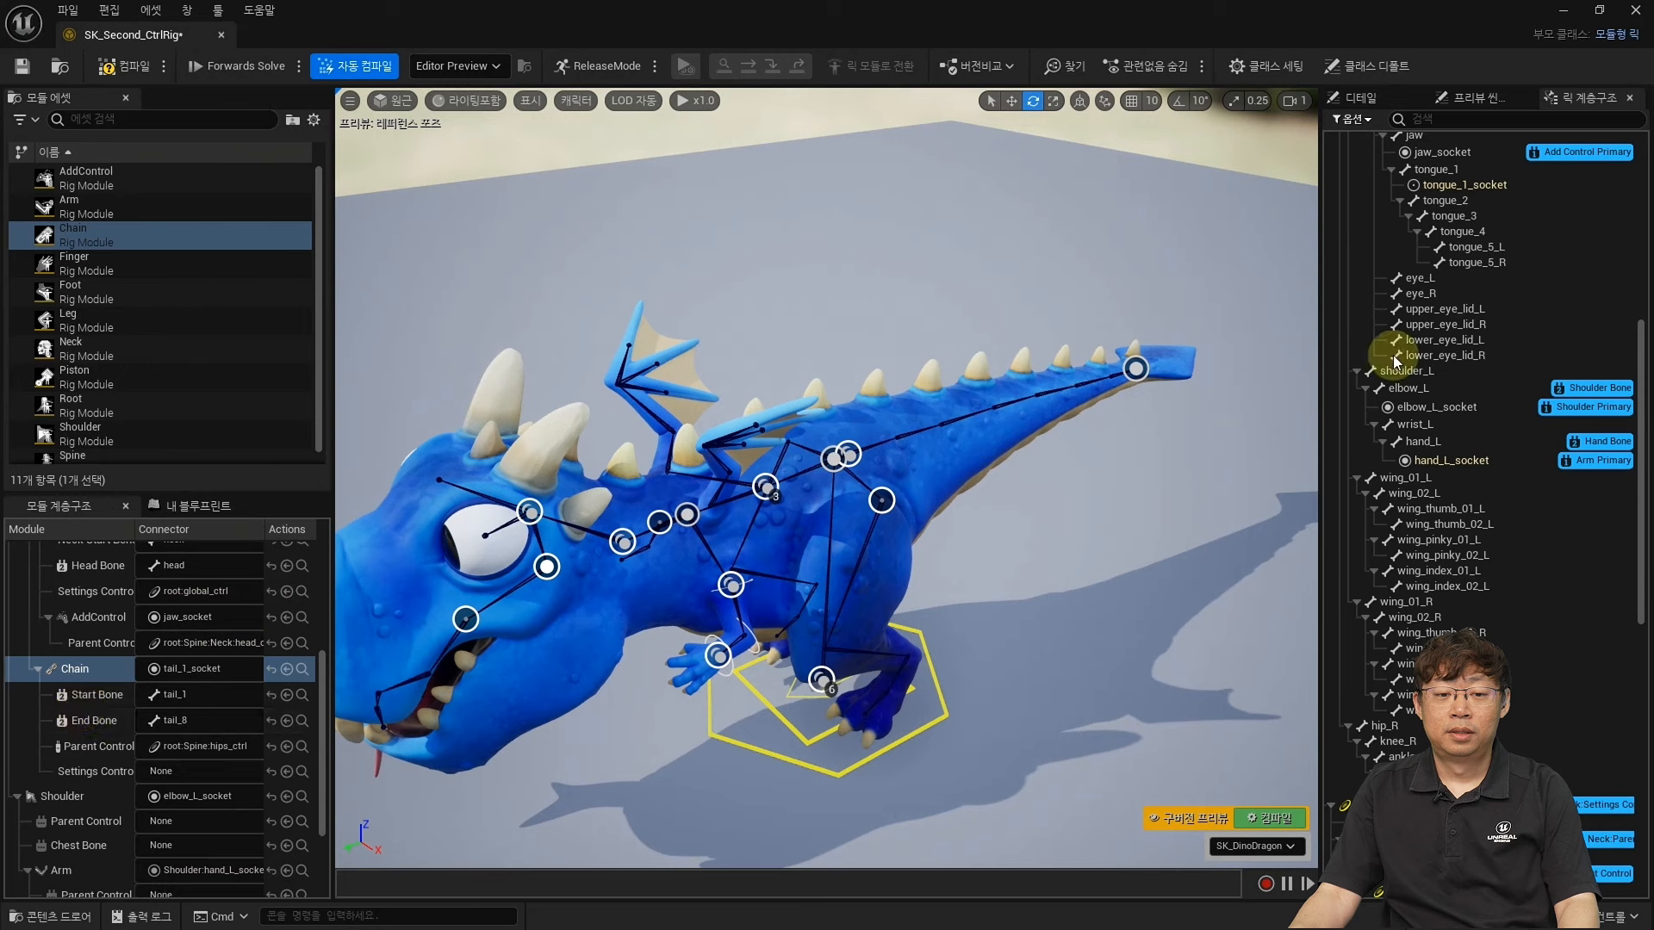
pyautogui.click(1377, 101)
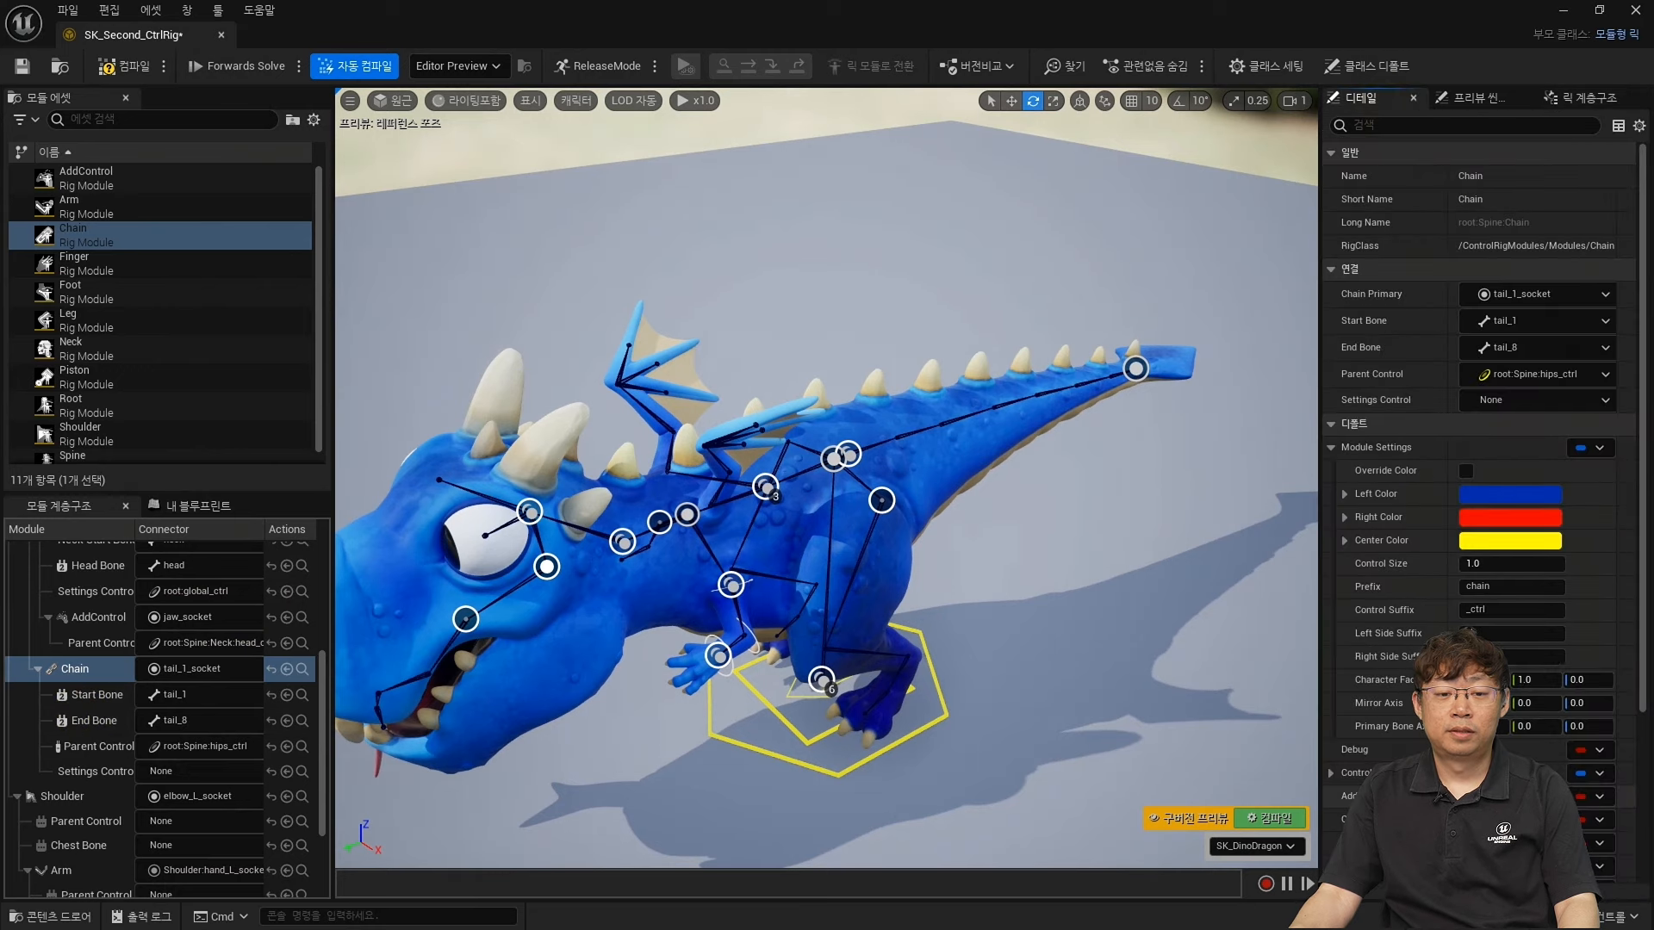
pyautogui.scroll(-3, 1479, 482)
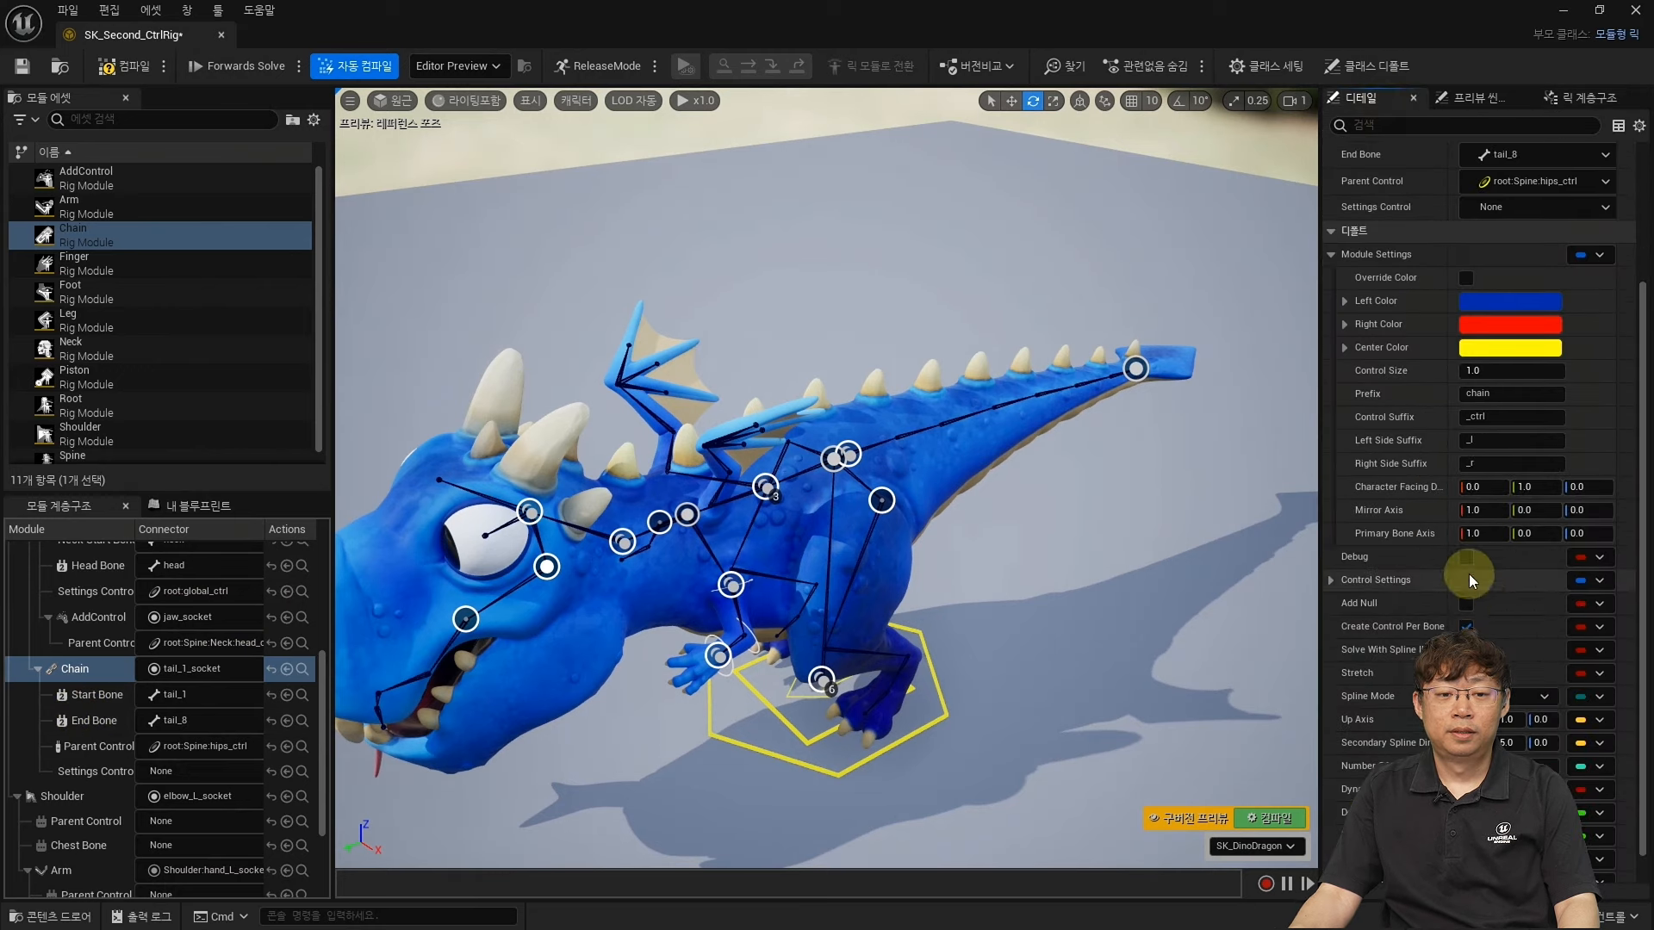
pyautogui.scroll(-1, 1469, 660)
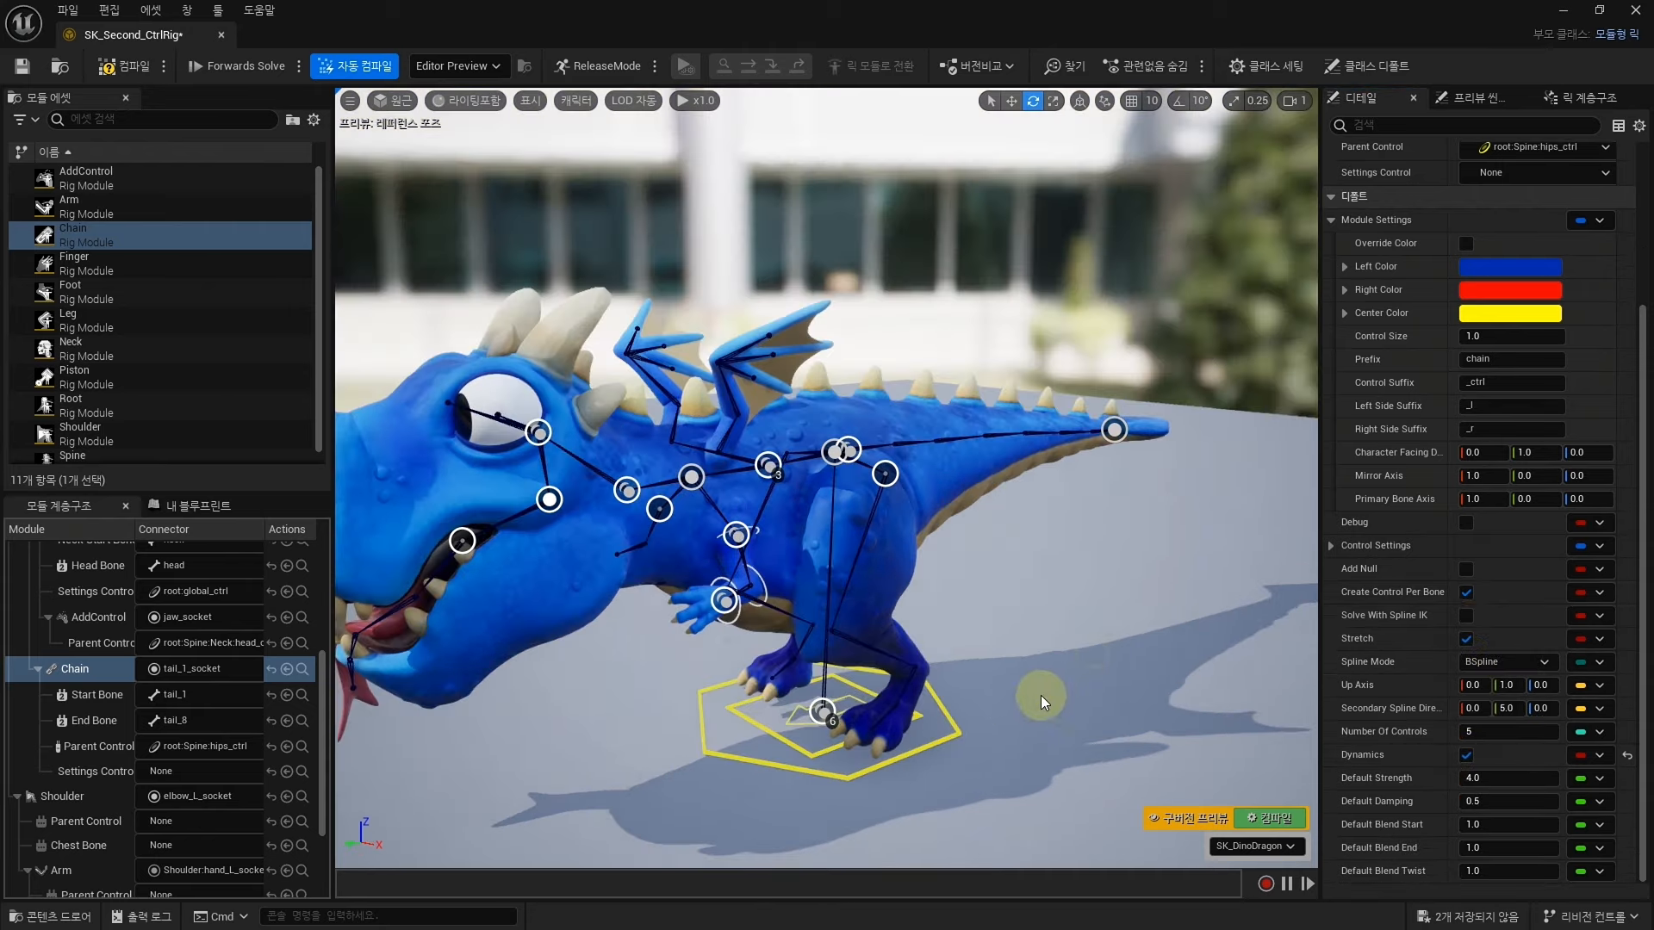
pyautogui.click(956, 735)
pyautogui.moveTo(896, 741); pyautogui.dragTo(989, 742)
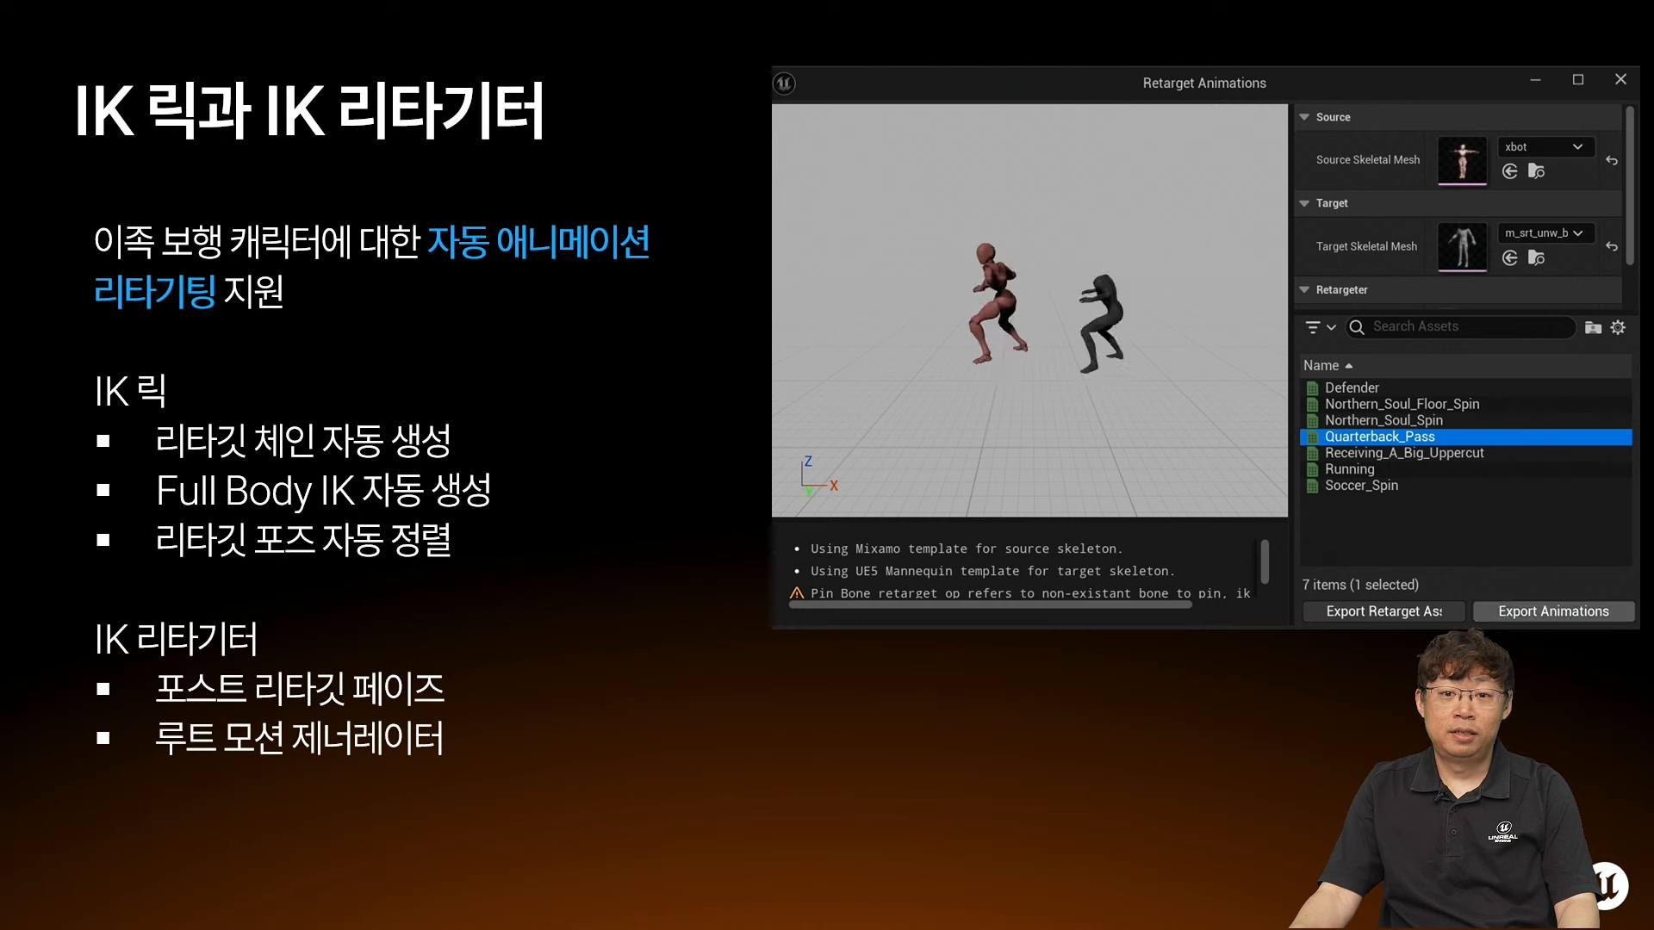
# Preview the Soccer_Spin and Running animations retargeted from xbot to the target mesh and open the target mesh choices.
pyautogui.click(1475, 487)
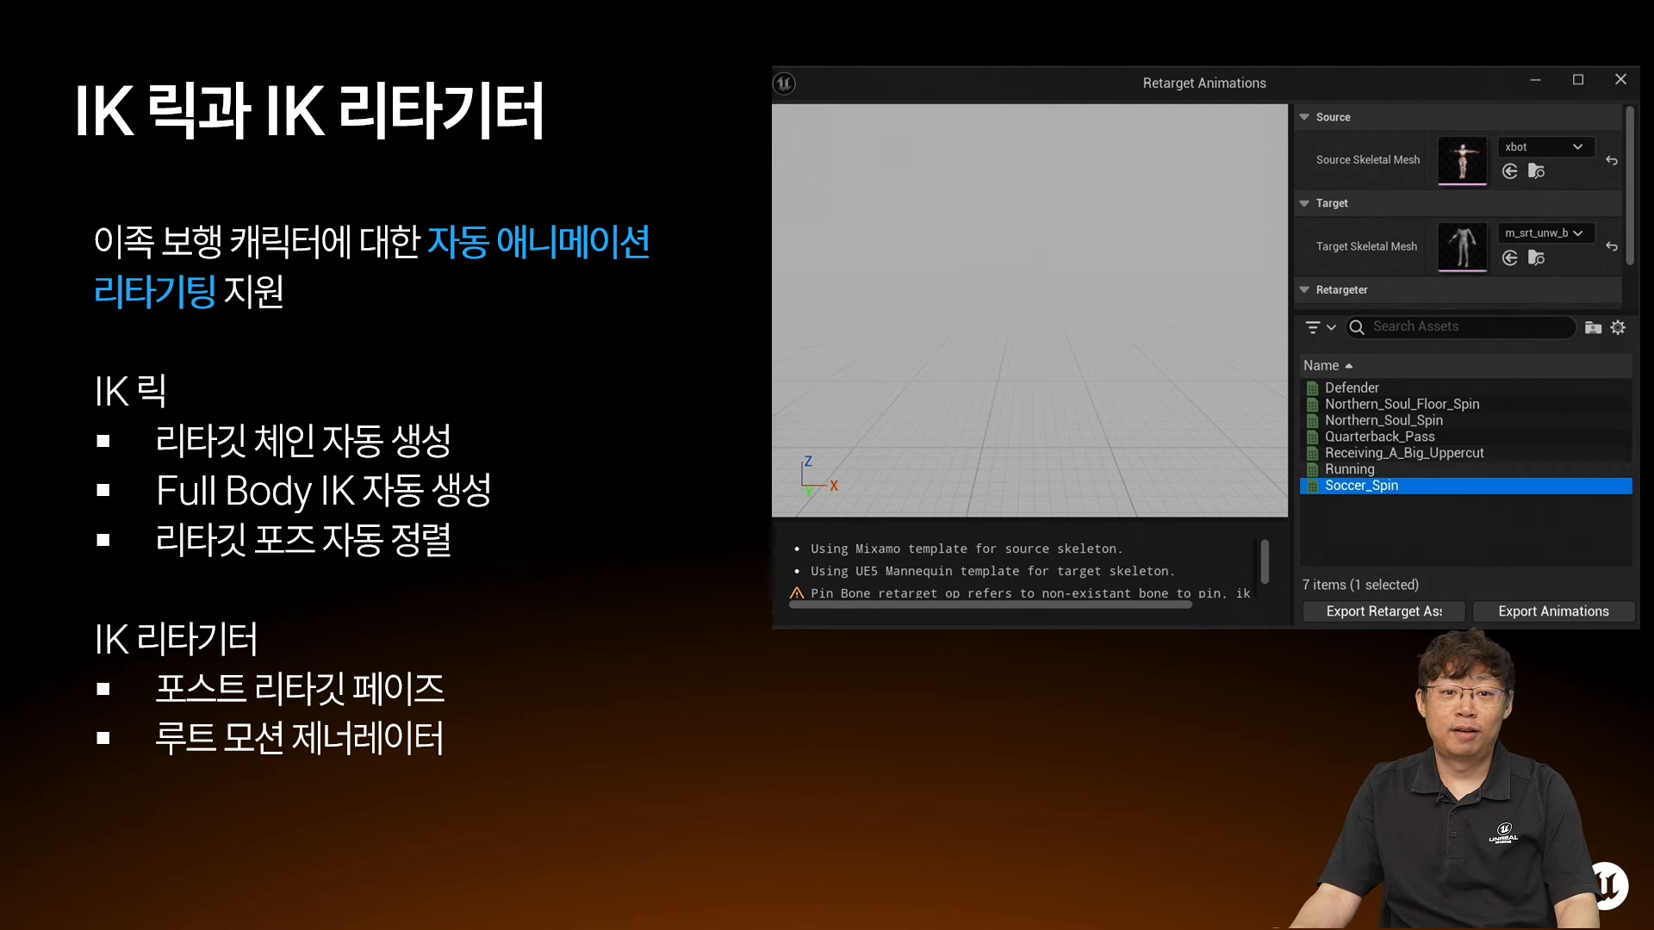
pyautogui.doubleClick(1372, 470)
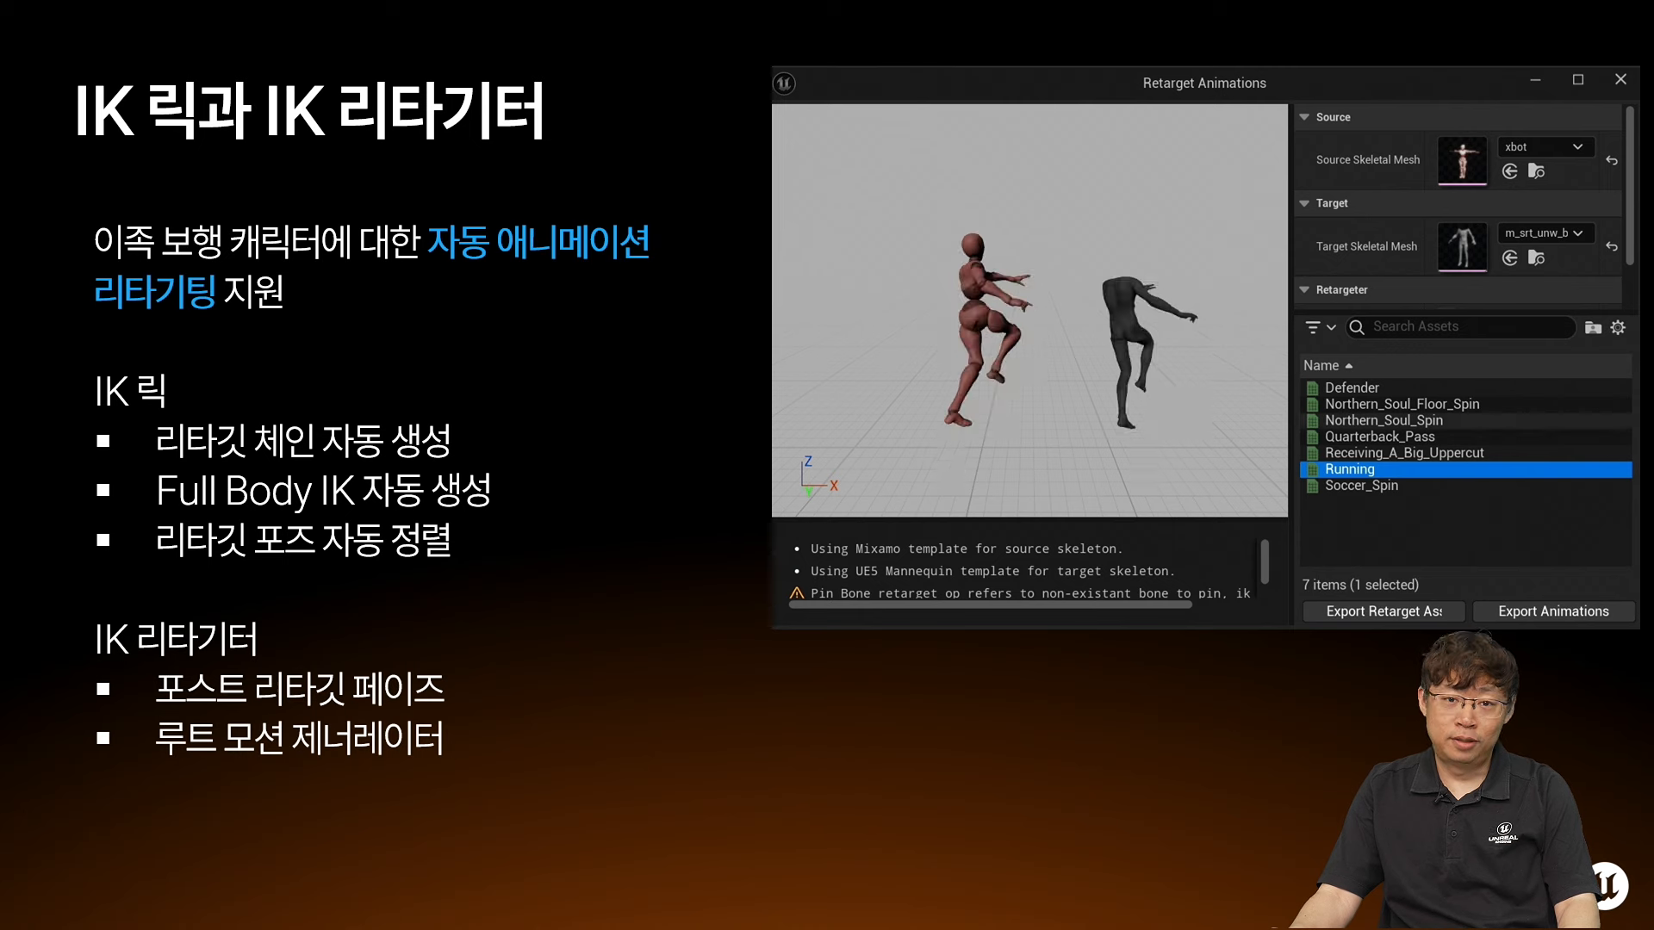
pyautogui.click(1546, 233)
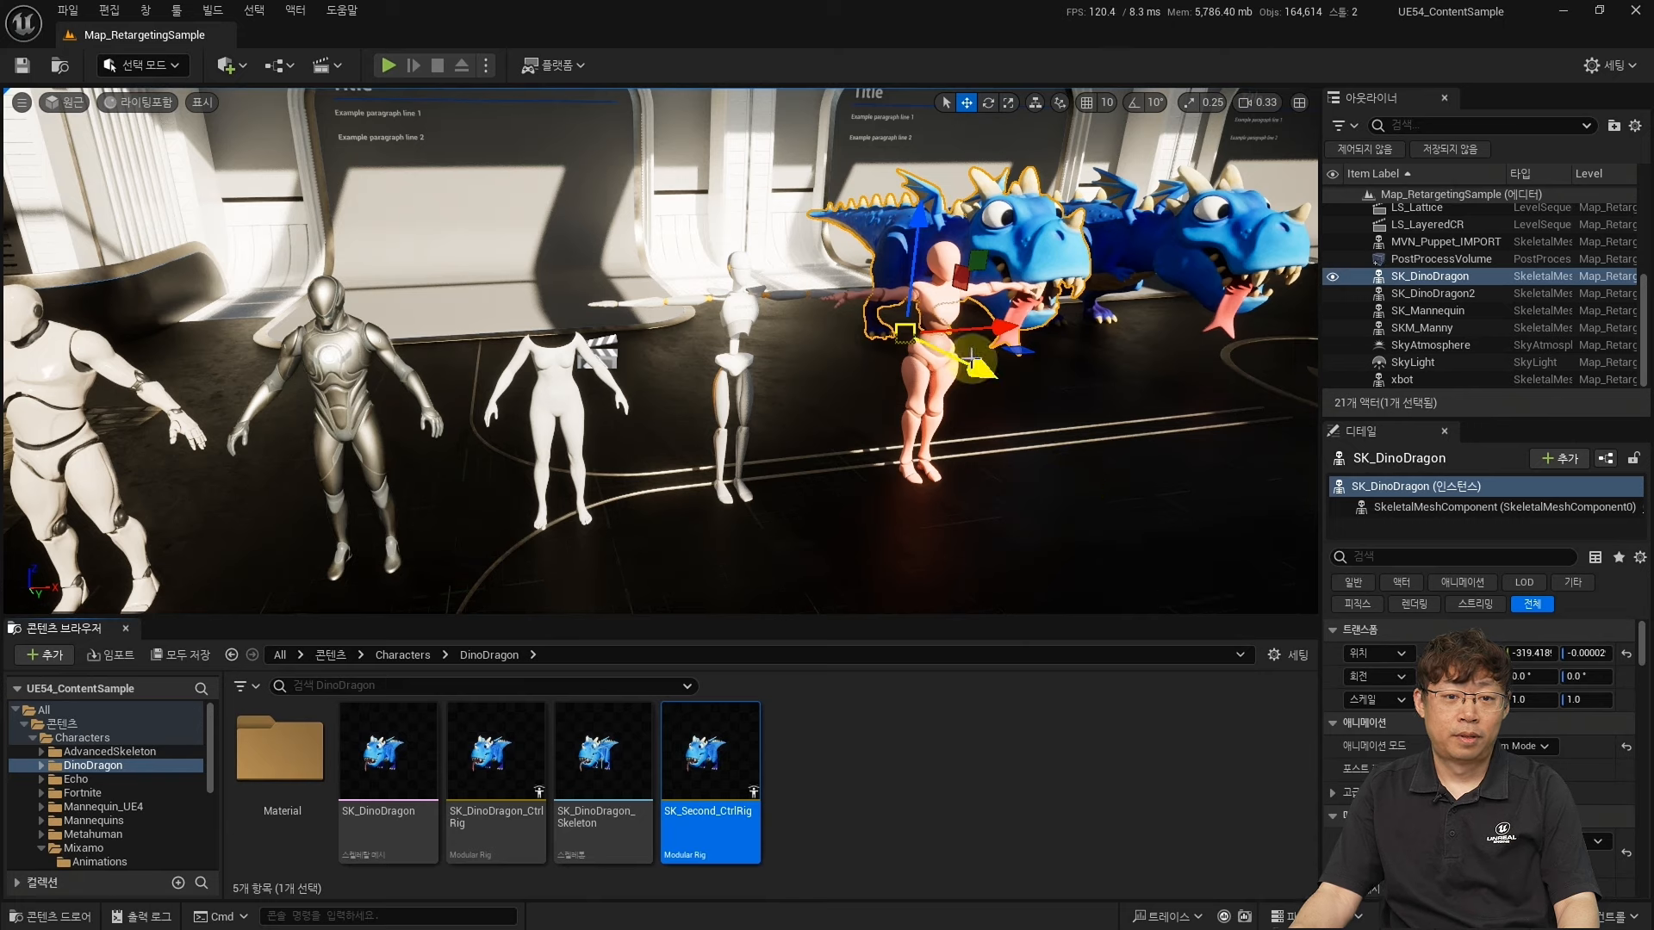
# Locate the level's xbot mesh in the project content and go to the Mixamo Animations folder.
pyautogui.click(916, 404)
pyautogui.hotkey('ctrl', 'b')
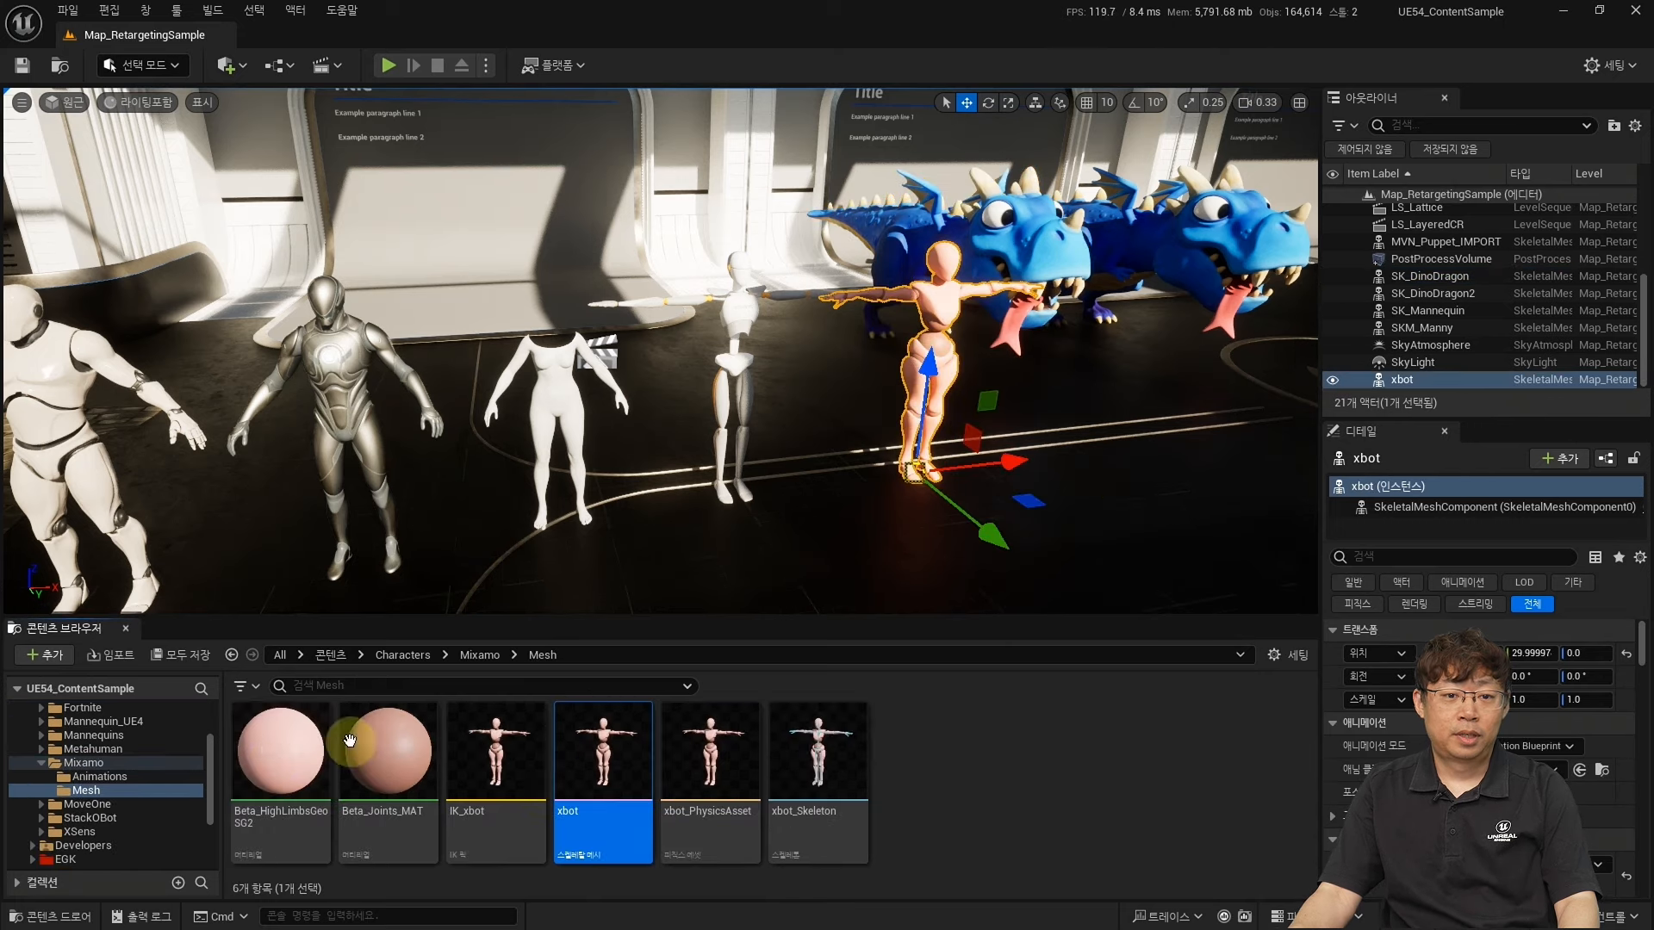
pyautogui.click(97, 776)
# Open the Retarget Animations window for the Quarterback_Pass animation.
pyautogui.click(602, 775)
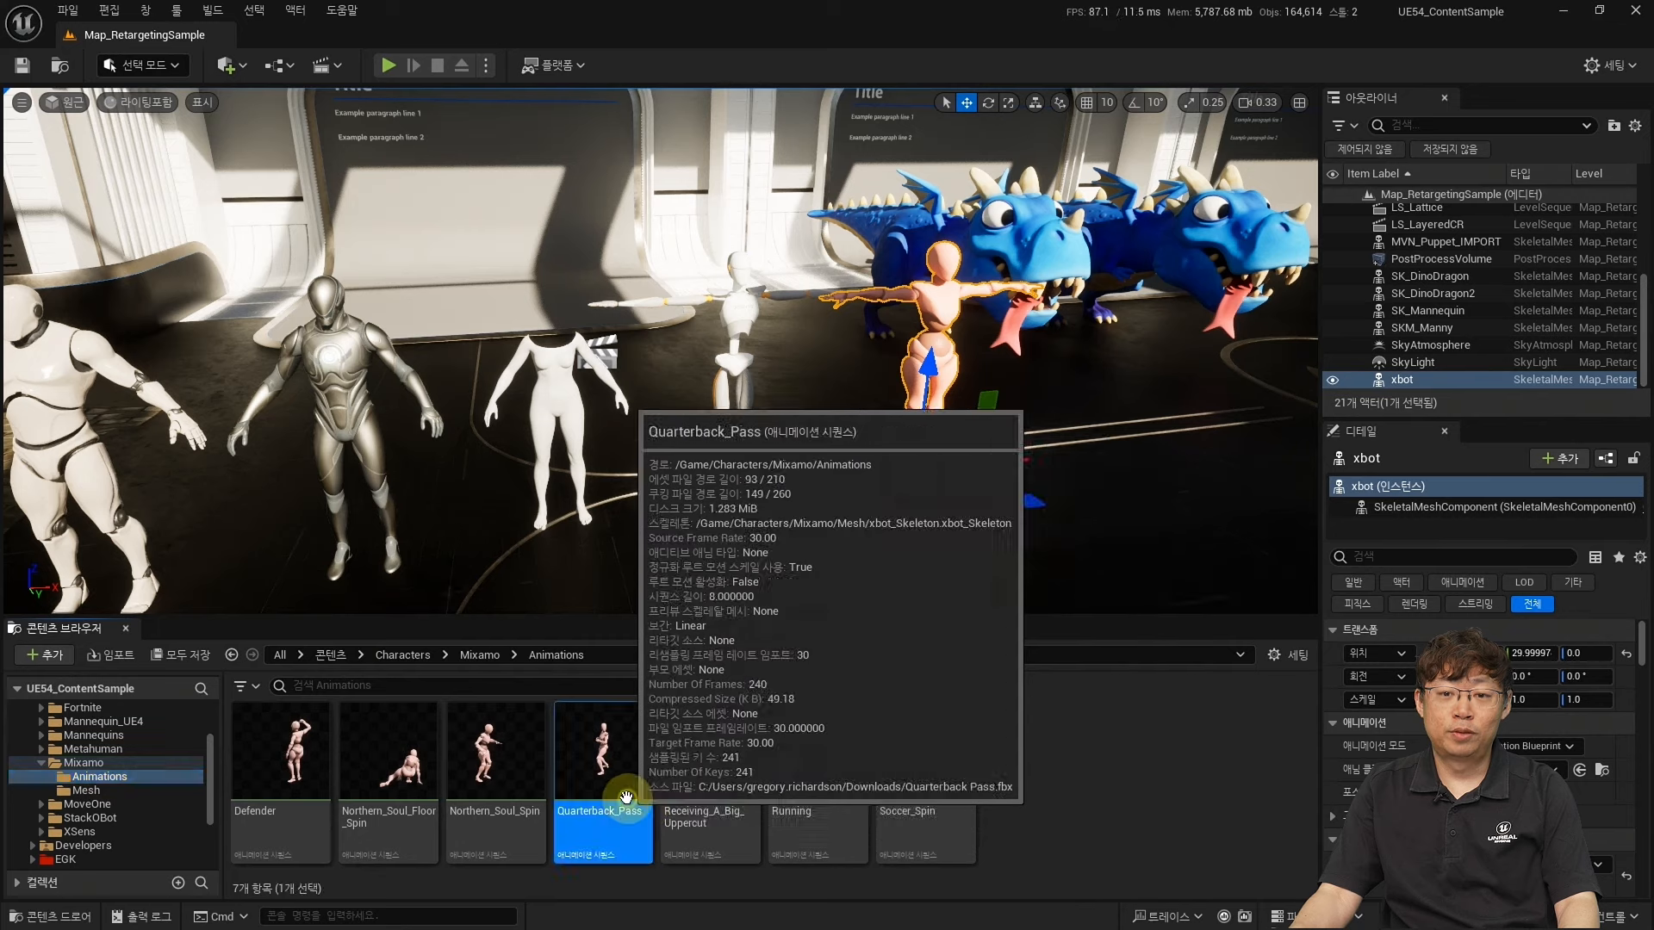
pyautogui.rightClick(629, 779)
pyautogui.moveTo(782, 263)
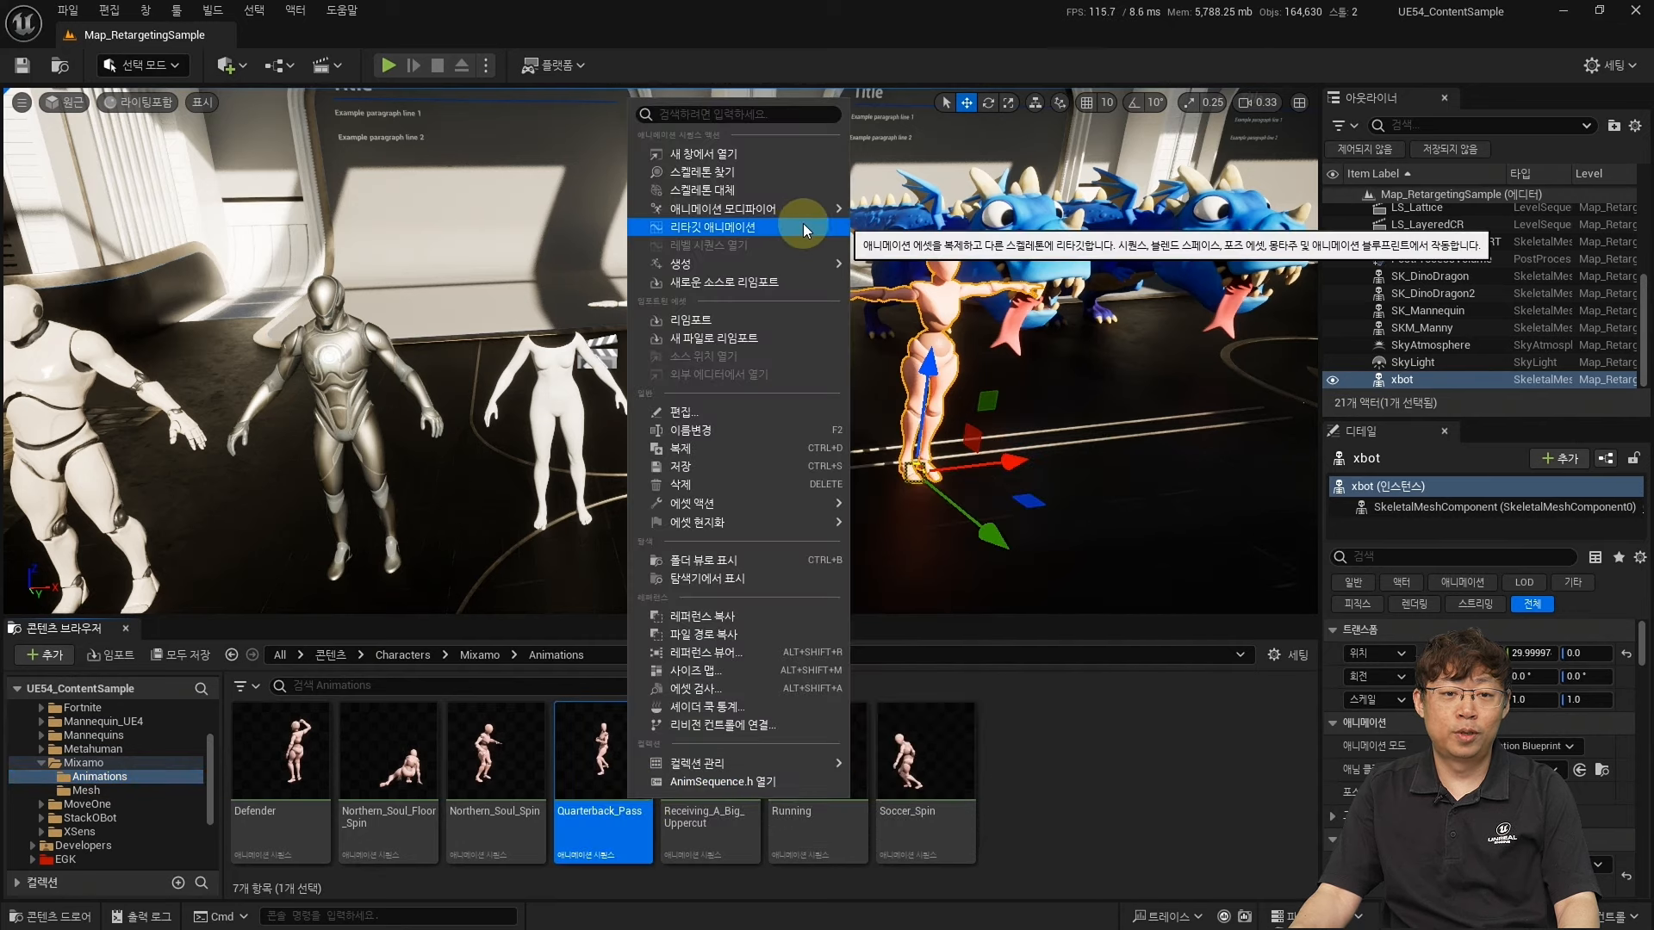
pyautogui.click(815, 227)
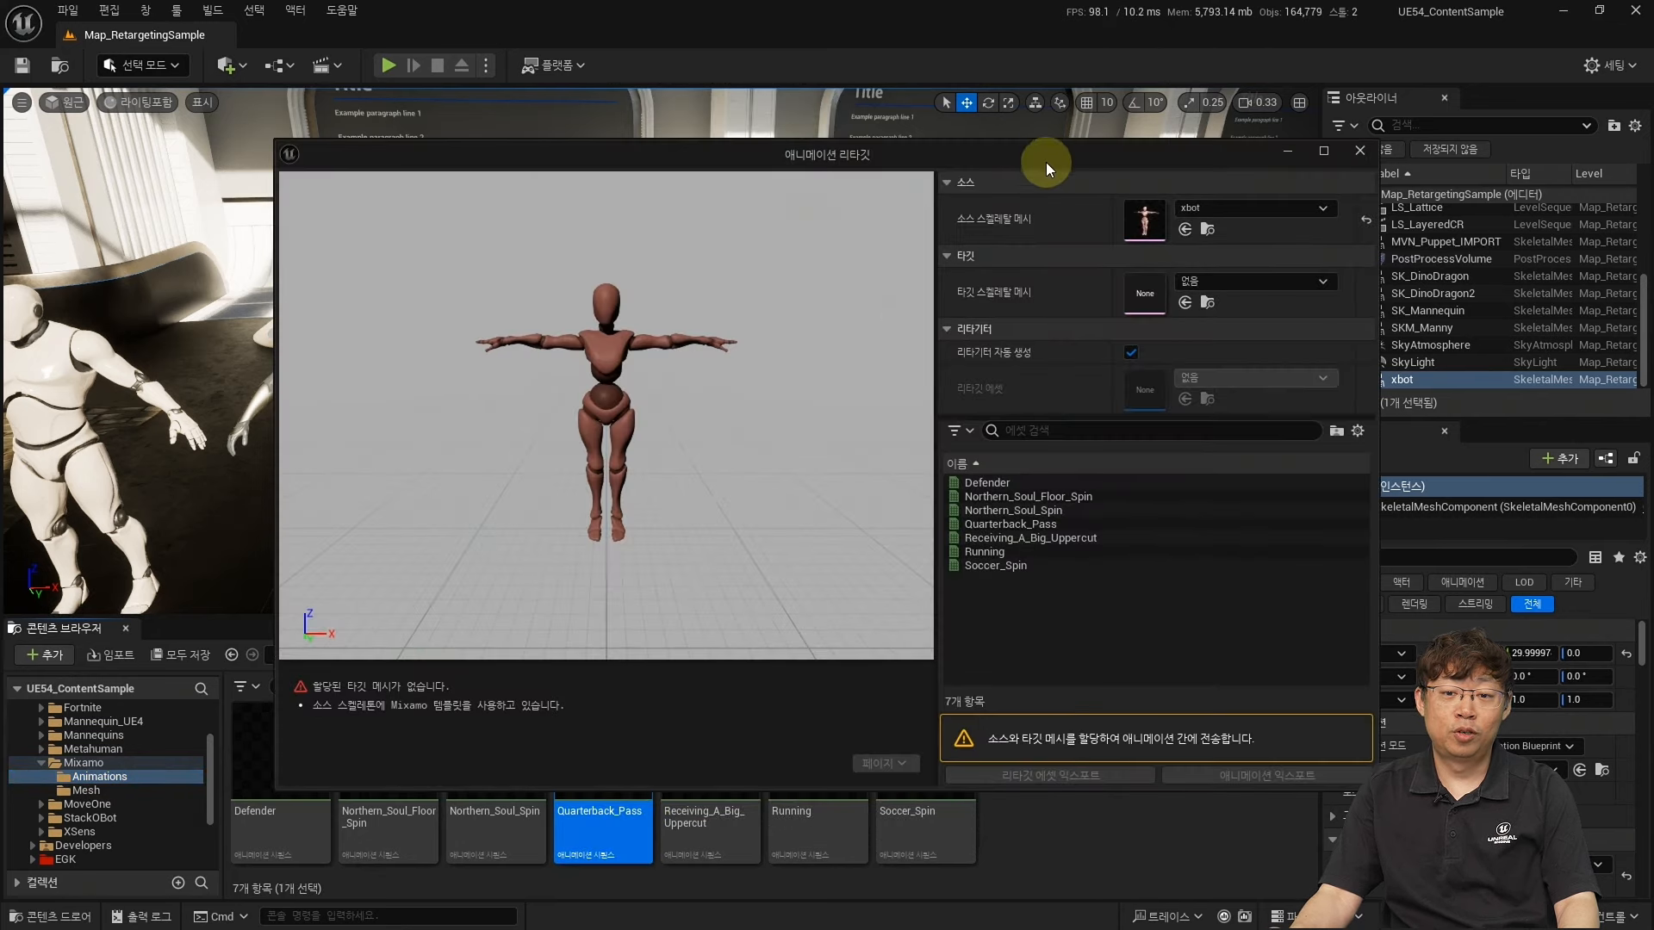
# Search for "manny" and set SKM_Manny as the target skeletal mesh.
pyautogui.click(1216, 264)
pyautogui.write('manny')
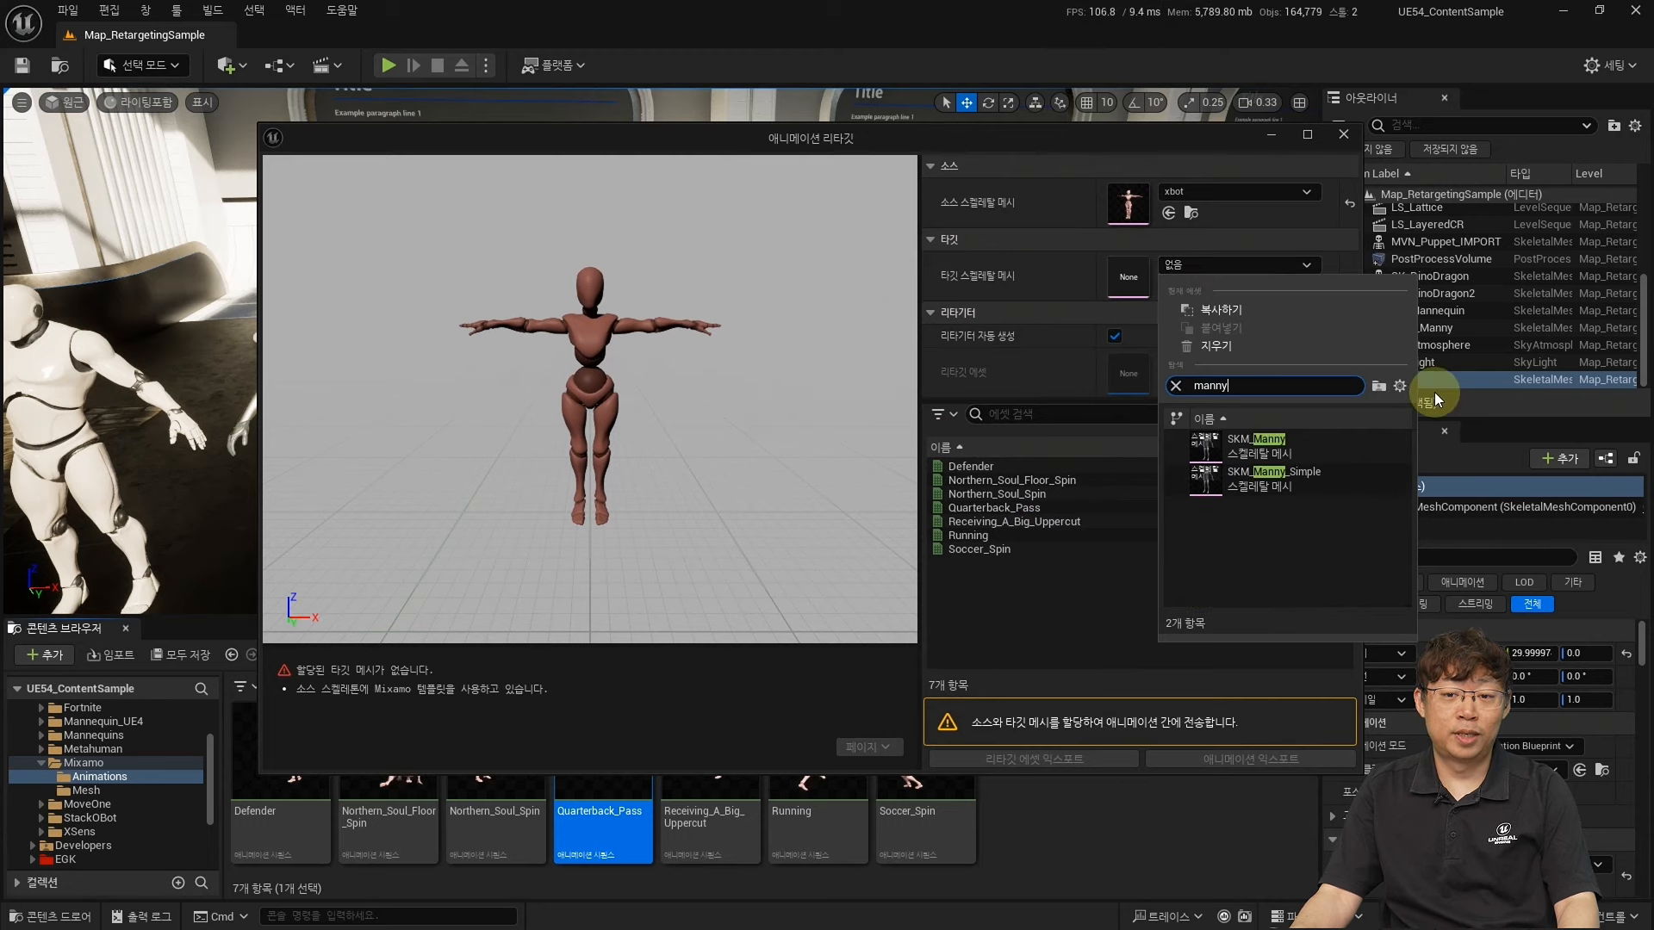
pyautogui.click(1344, 441)
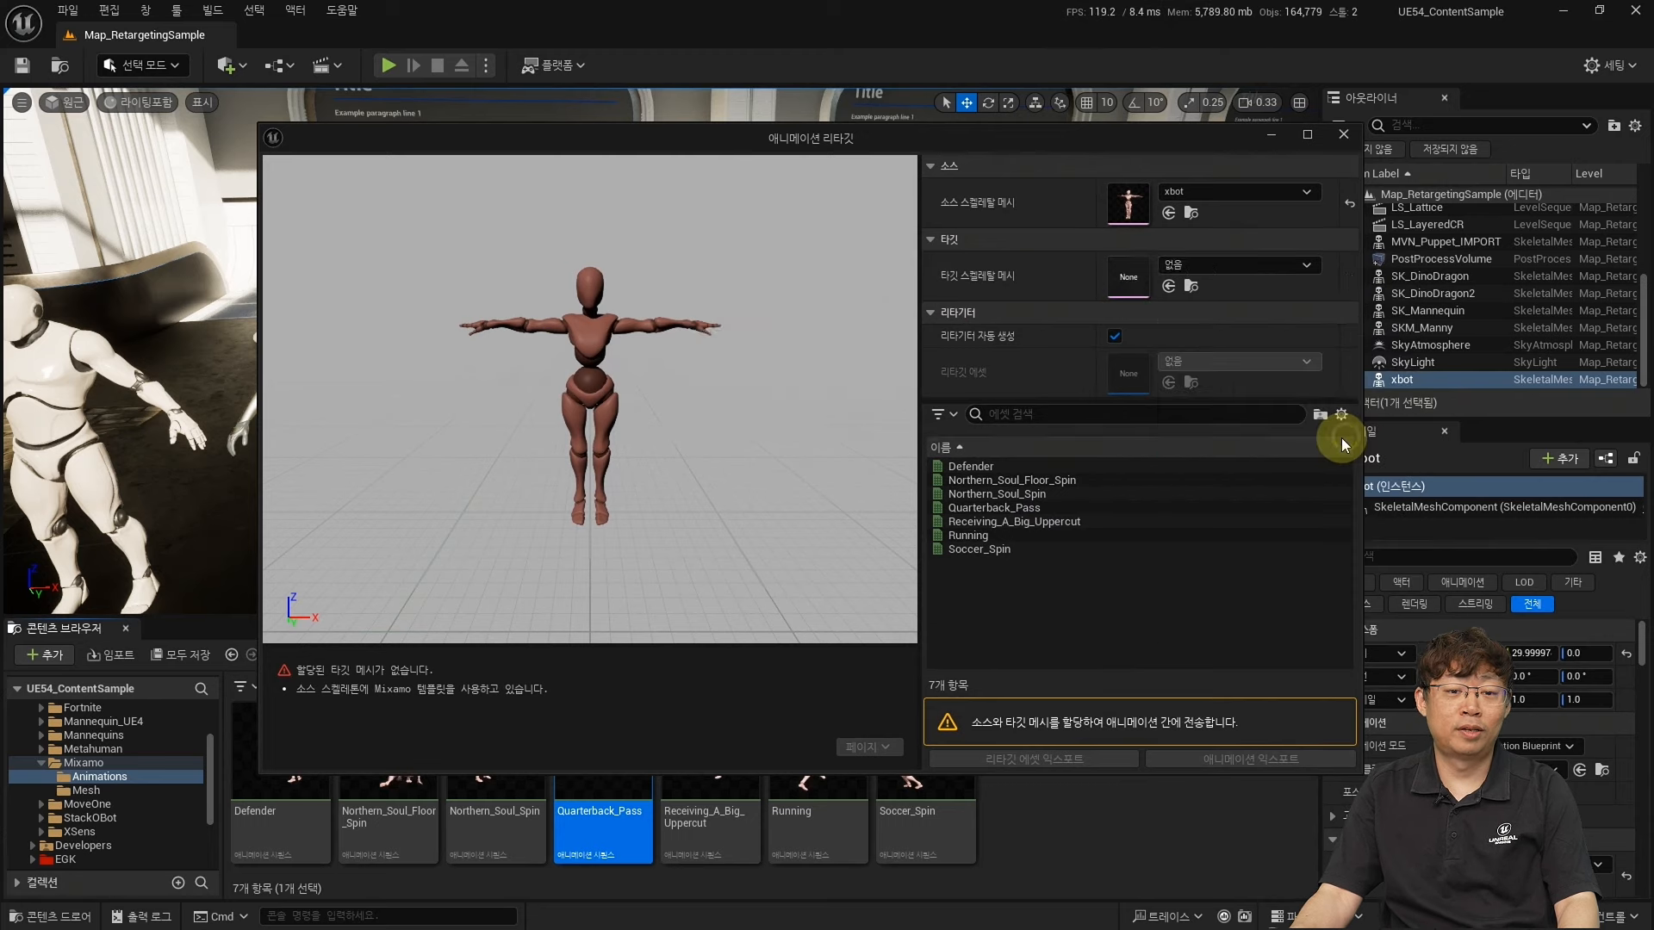
# Preview the Quarterback_Pass animation on the xbot source and SKM_Manny target.
pyautogui.click(1053, 508)
pyautogui.click(1090, 510)
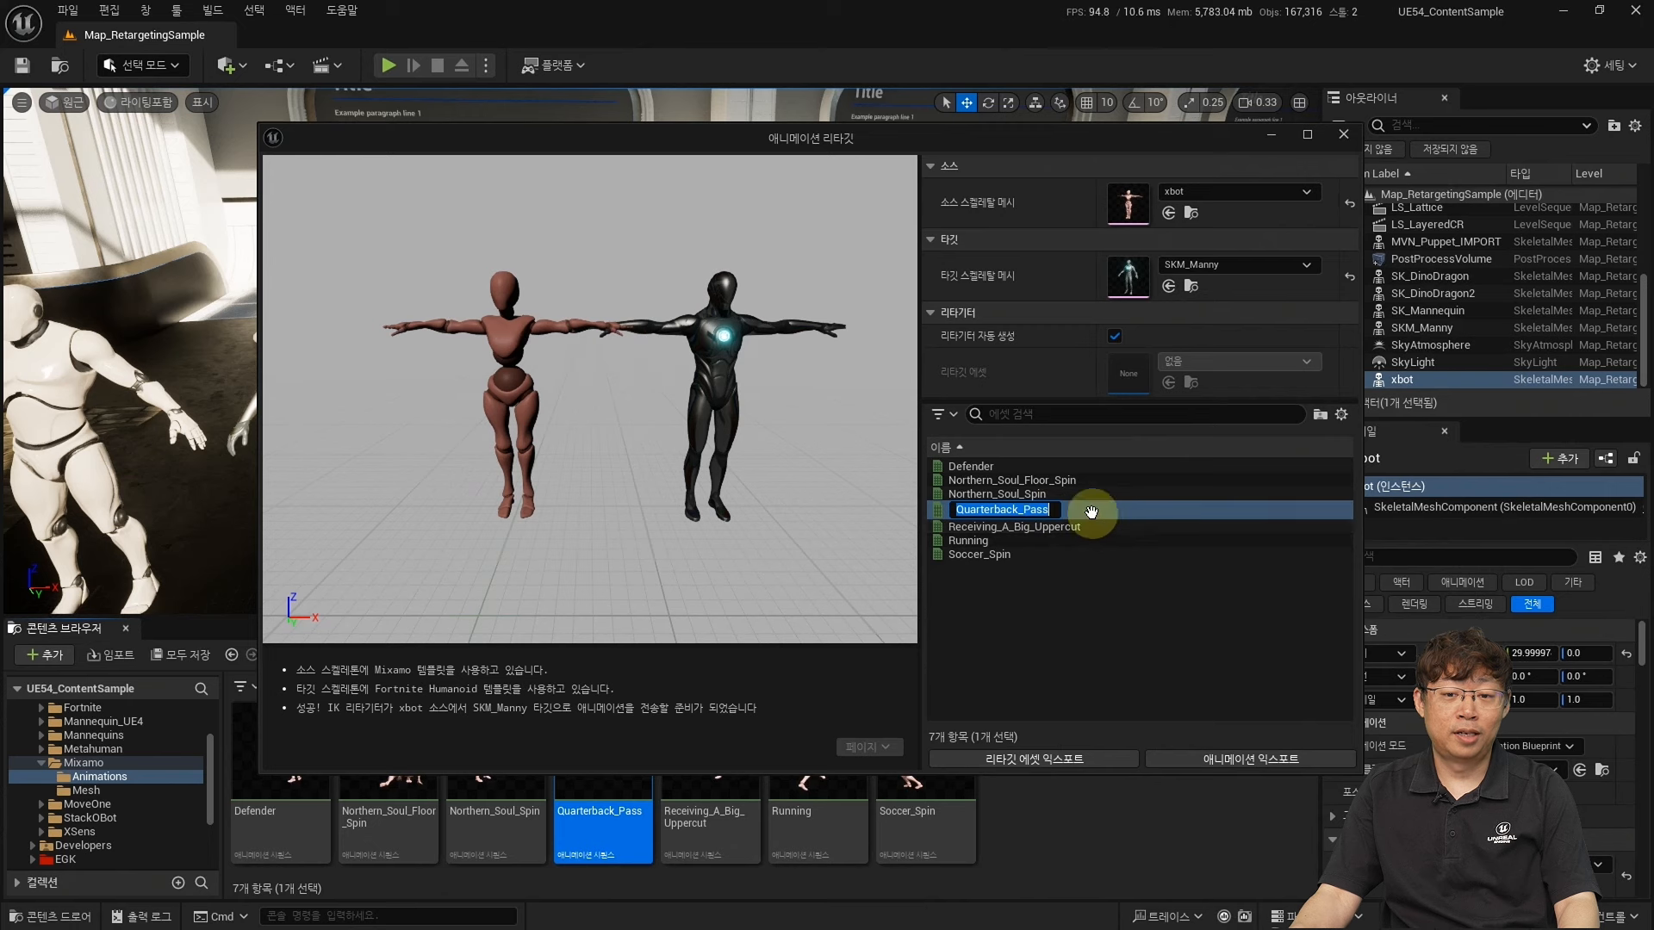
pyautogui.doubleClick(1090, 511)
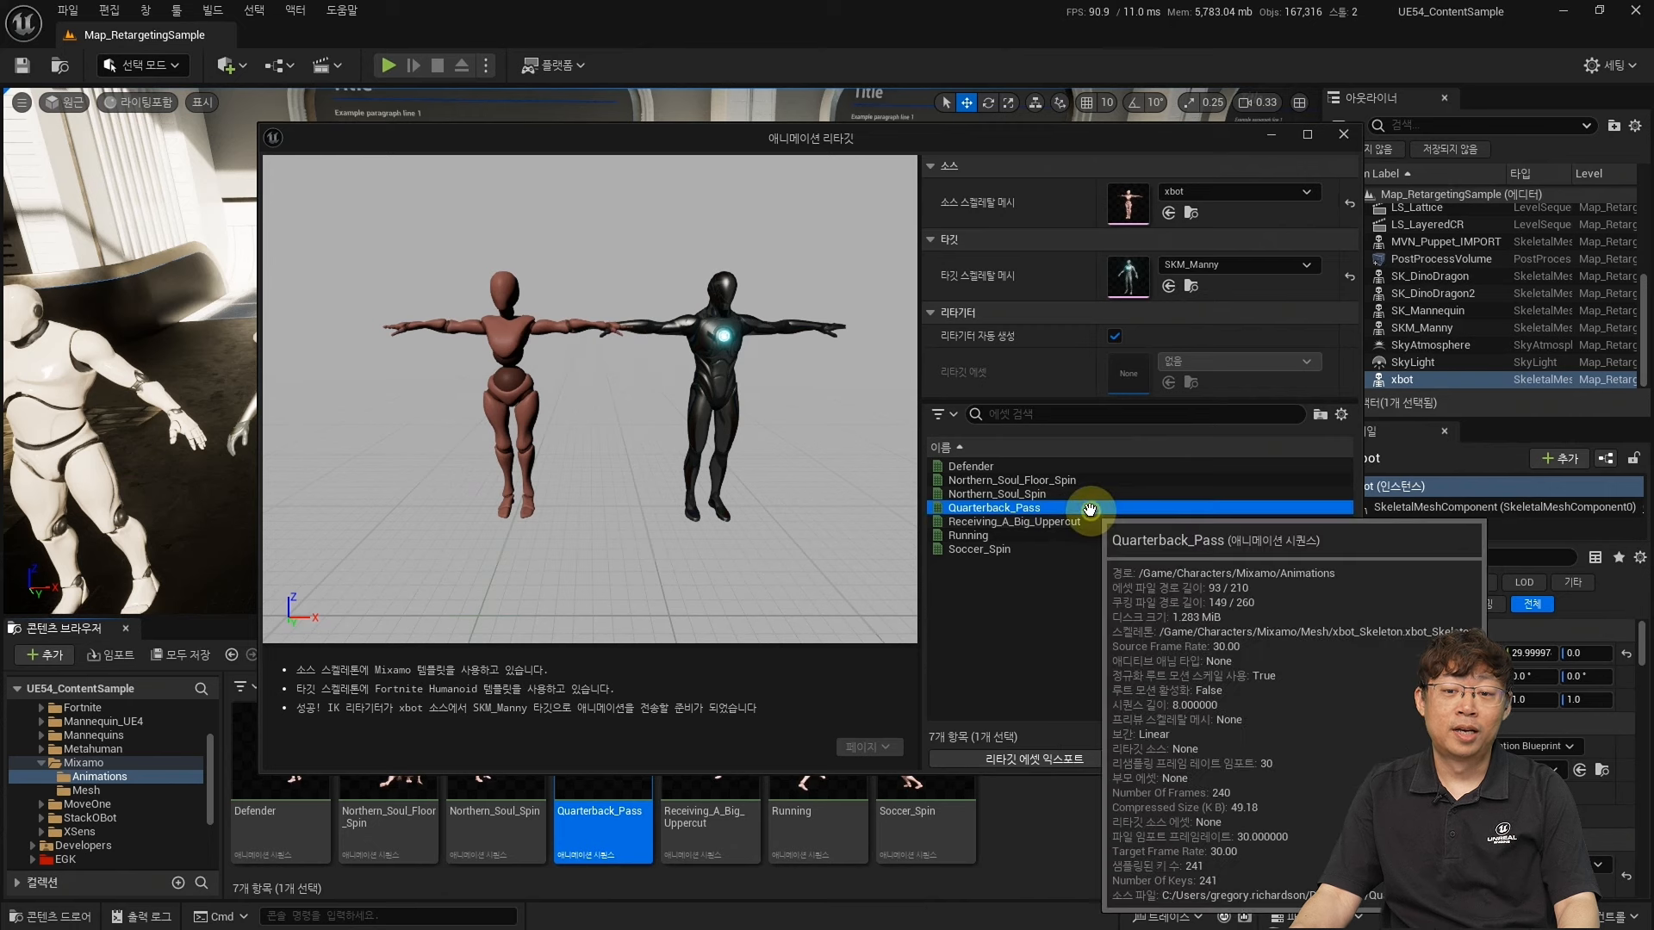
pyautogui.click(803, 524)
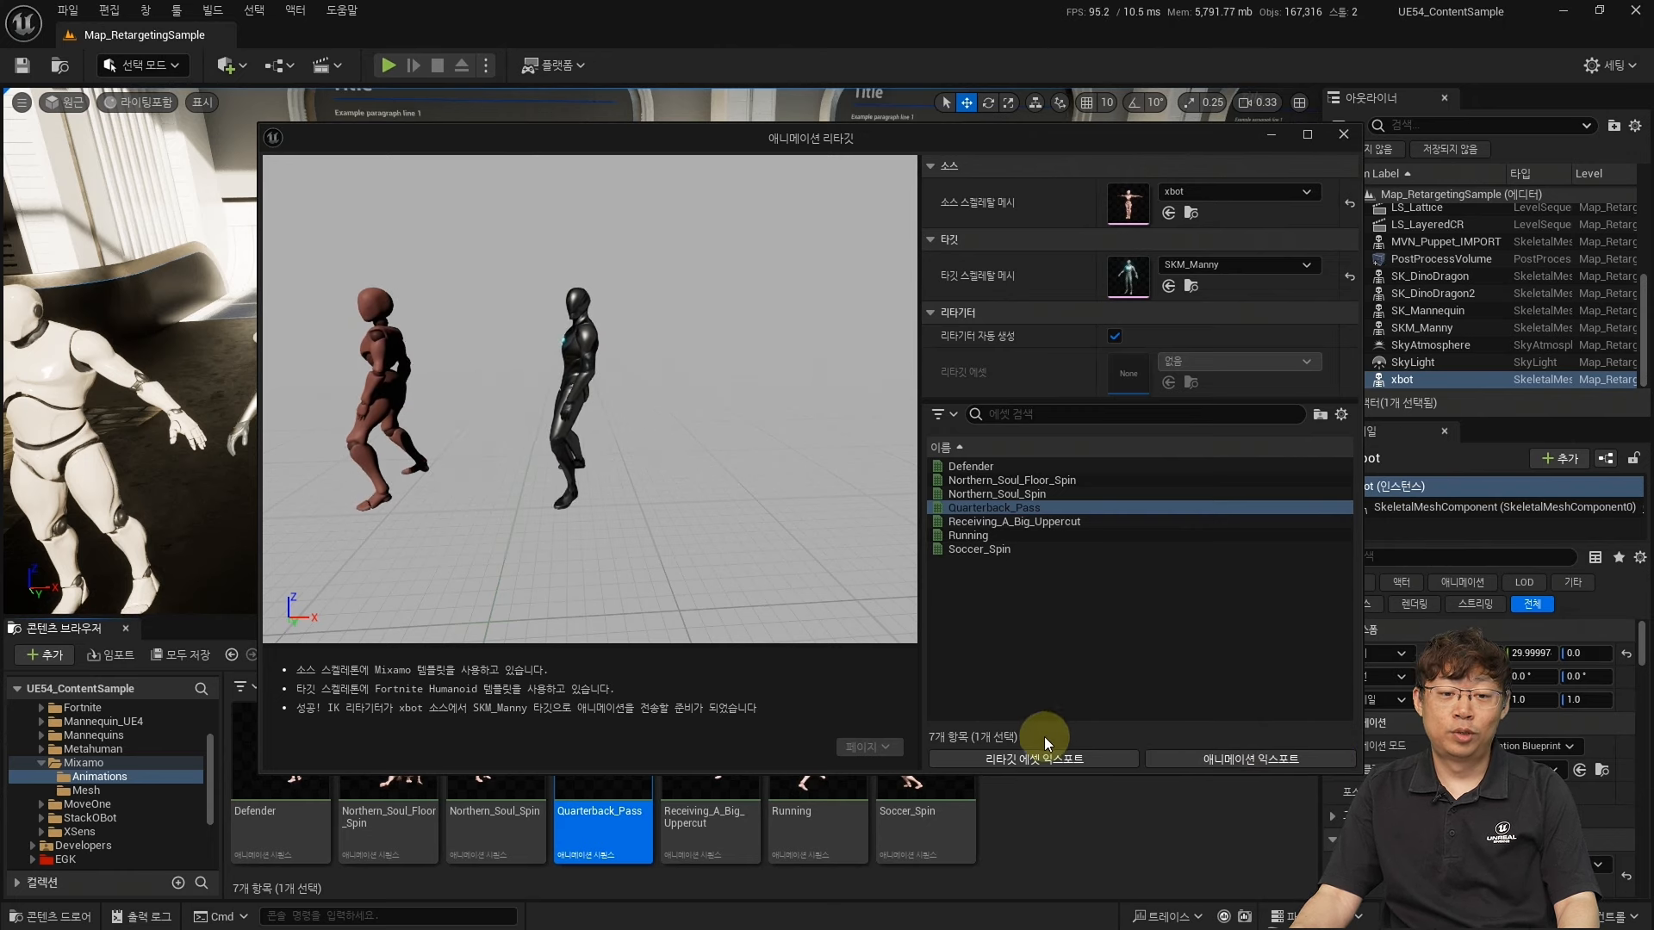
# Export the auto-generated retarget assets to the Content folder and close the Retarget Animations window.
pyautogui.click(1052, 756)
pyautogui.click(904, 597)
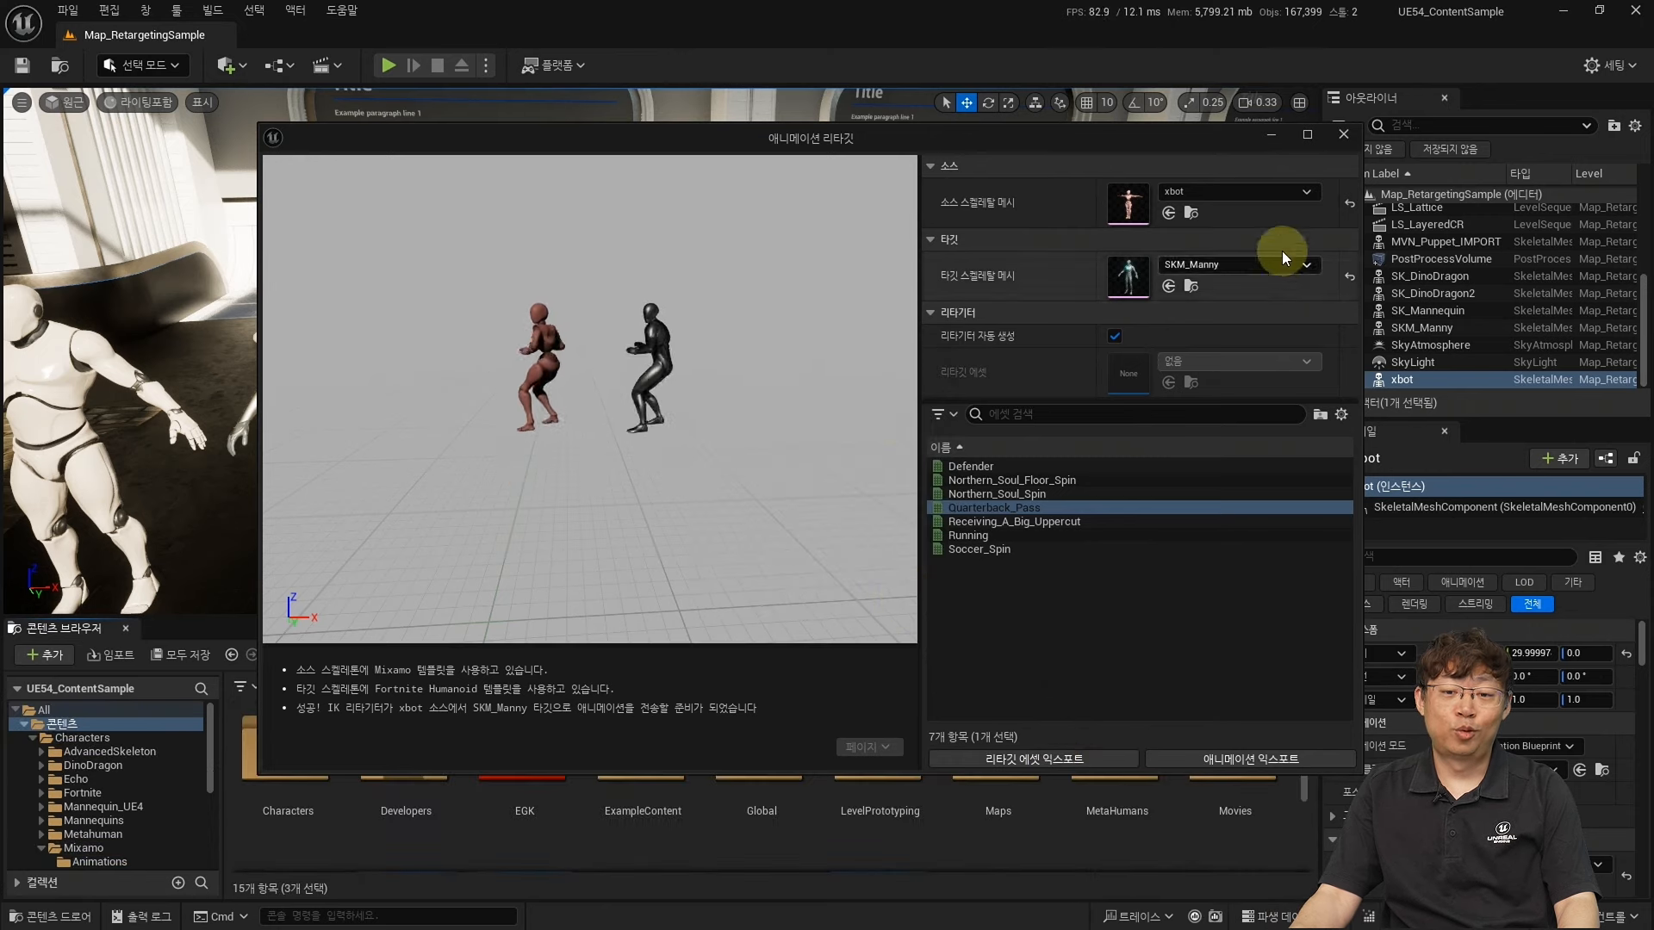
pyautogui.click(1343, 135)
# Open the RTG_AutoGenerated retargeter and offset the target mesh about 160 along X to separate it from xbot.
pyautogui.scroll(-2, 1034, 758)
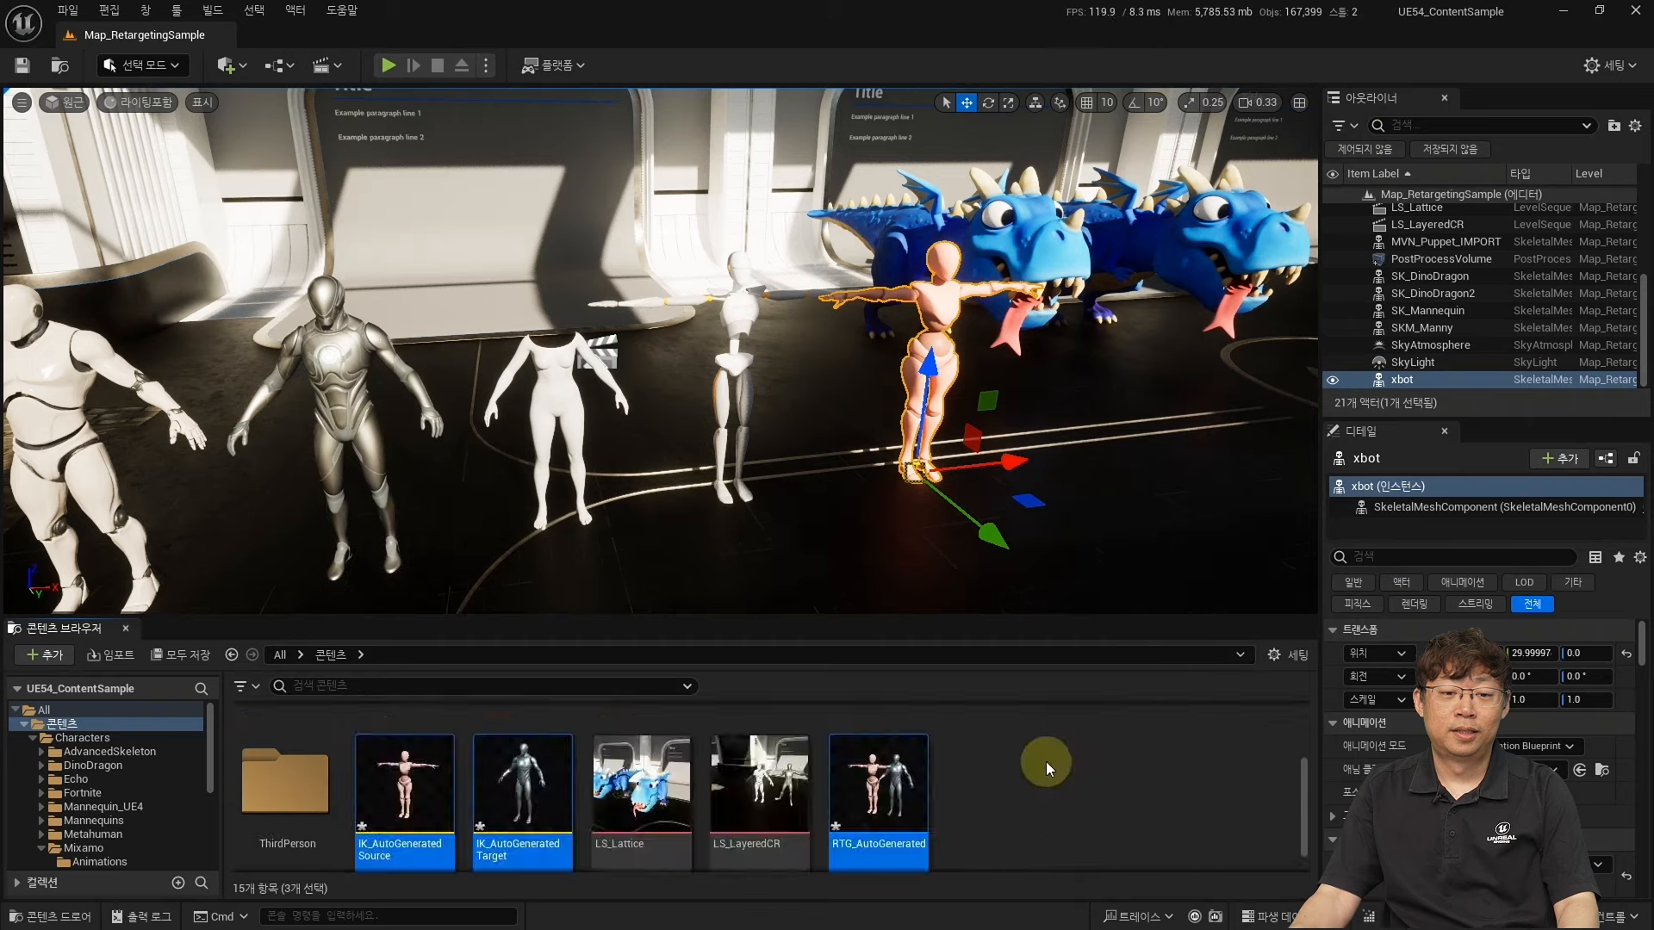
pyautogui.doubleClick(886, 764)
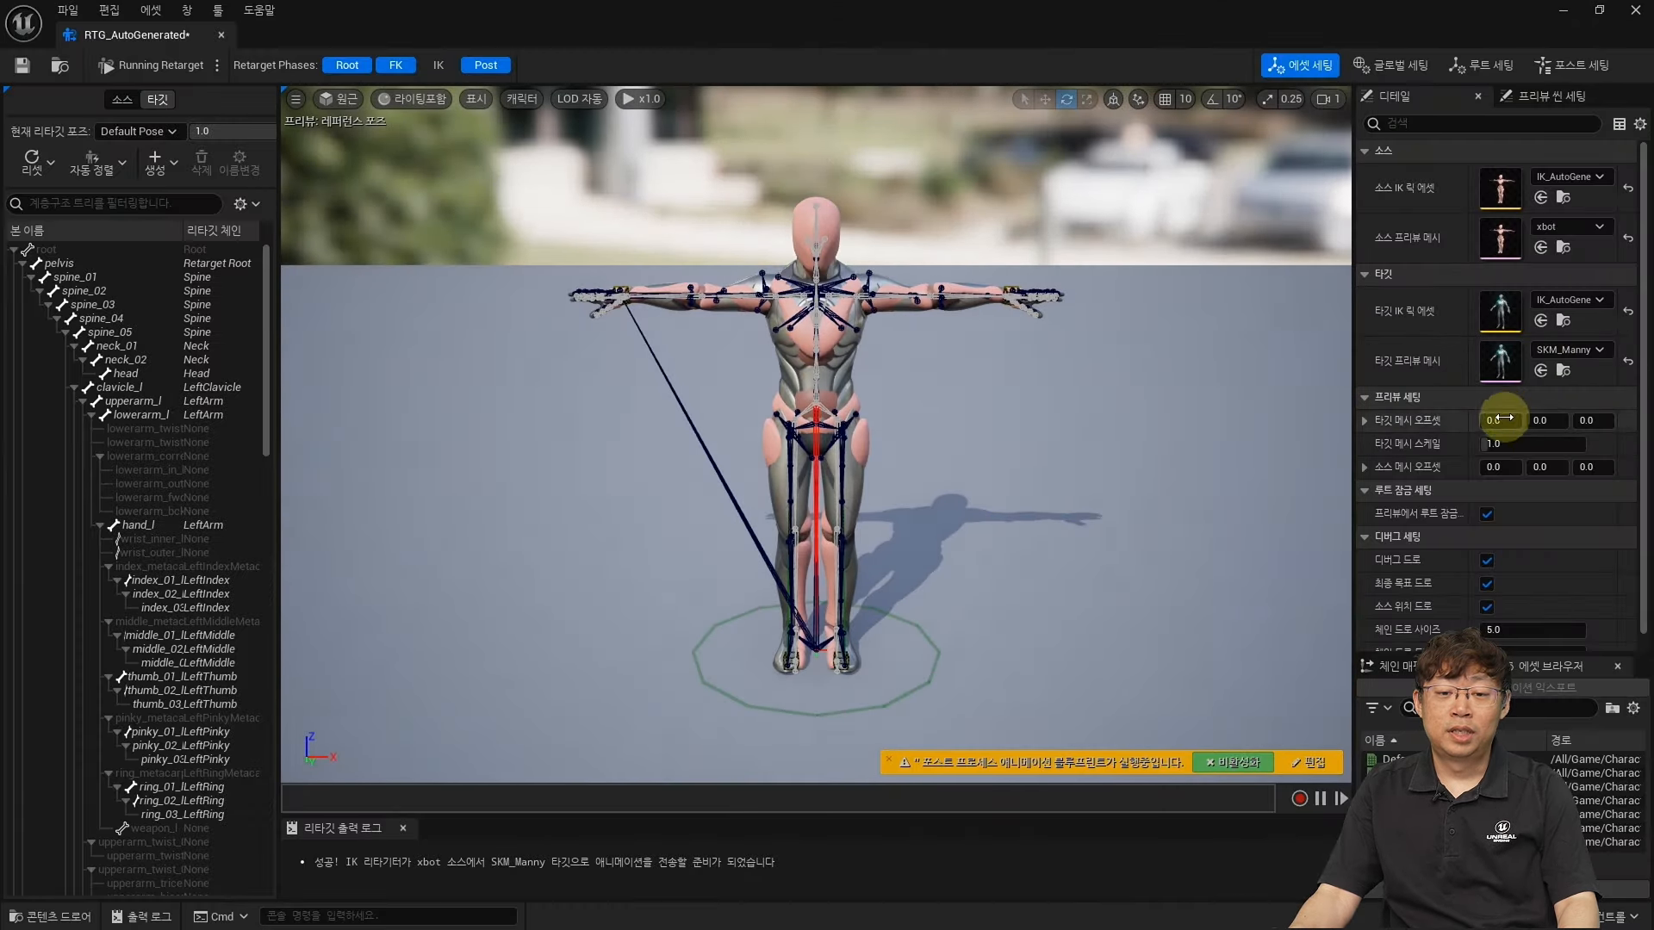
pyautogui.moveTo(1496, 420); pyautogui.dragTo(1499, 421)
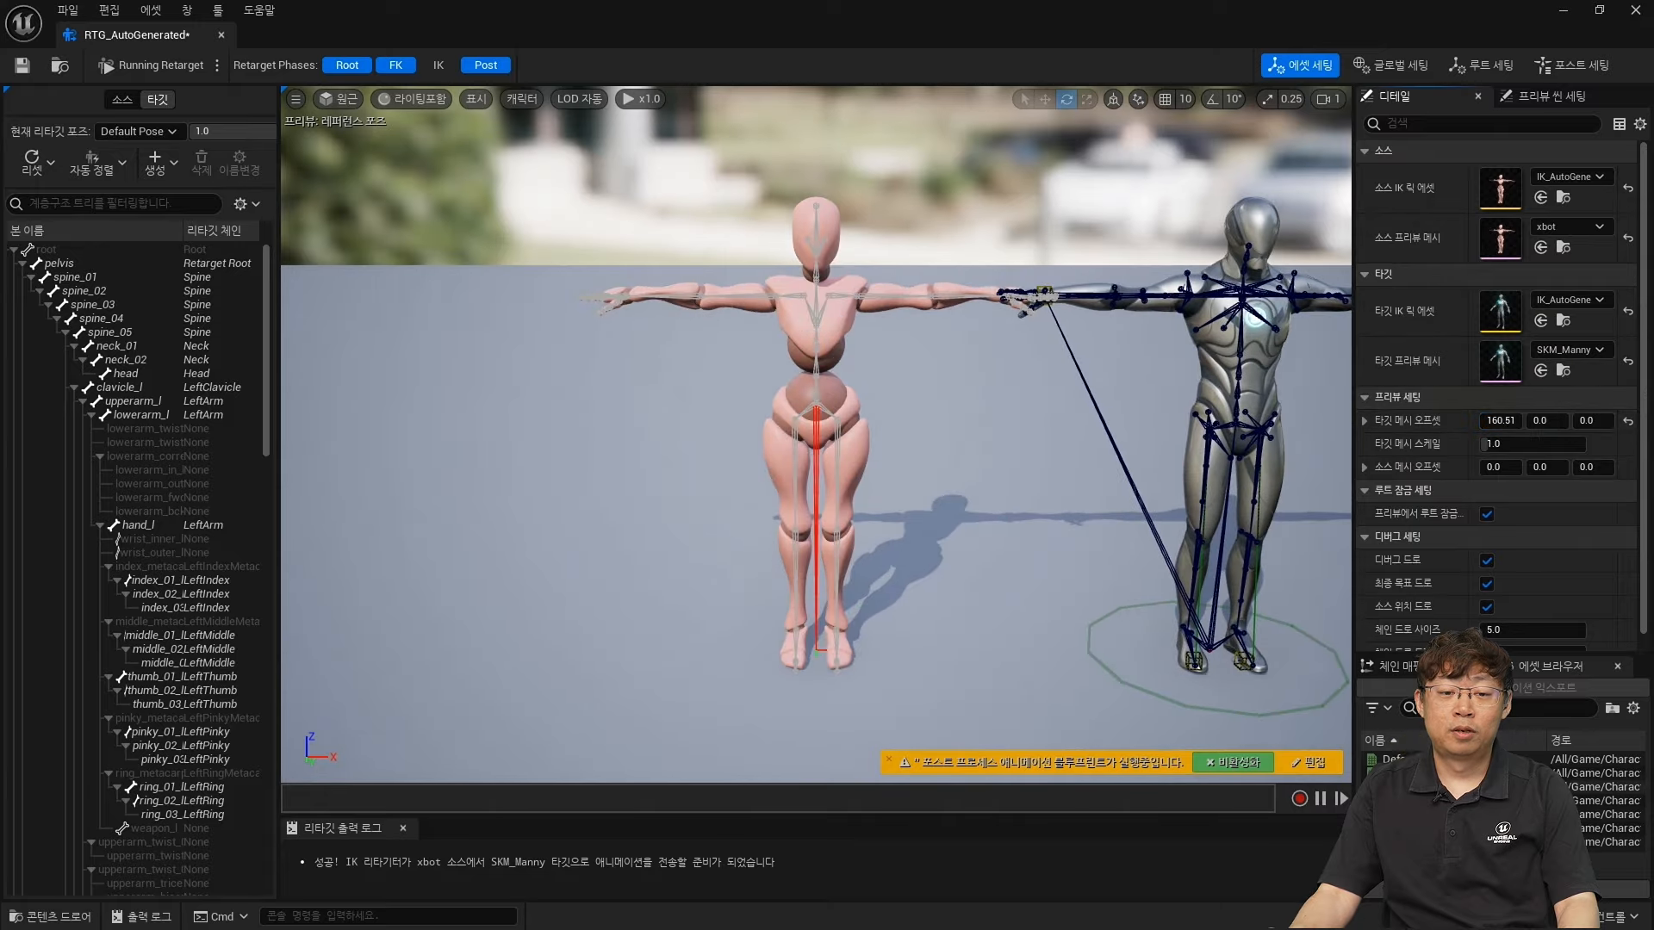
# Play Quarterback_Pass in the retargeter and inspect the motion of both characters from several angles.
pyautogui.doubleClick(1430, 801)
pyautogui.keyDown('alt'); pyautogui.moveTo(1050, 562); pyautogui.dragTo(1050, 562); pyautogui.keyUp('alt')
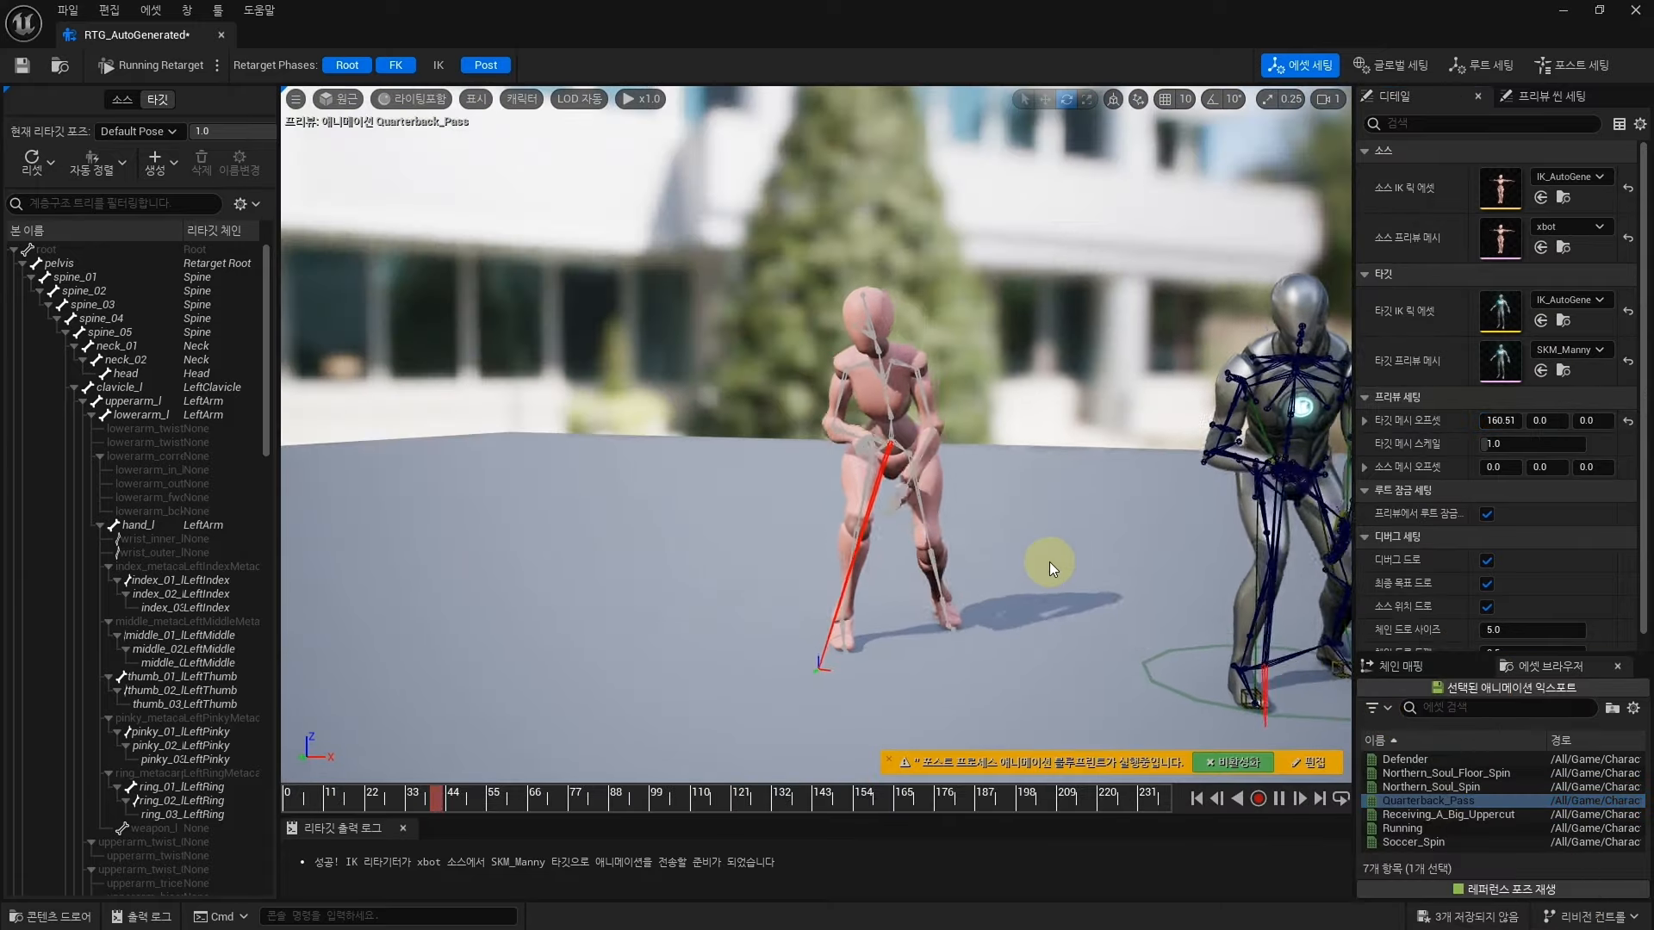
pyautogui.moveTo(1107, 577); pyautogui.dragTo(1147, 578, button='right')
pyautogui.keyDown('alt'); pyautogui.moveTo(1146, 577); pyautogui.dragTo(1120, 579); pyautogui.keyUp('alt')
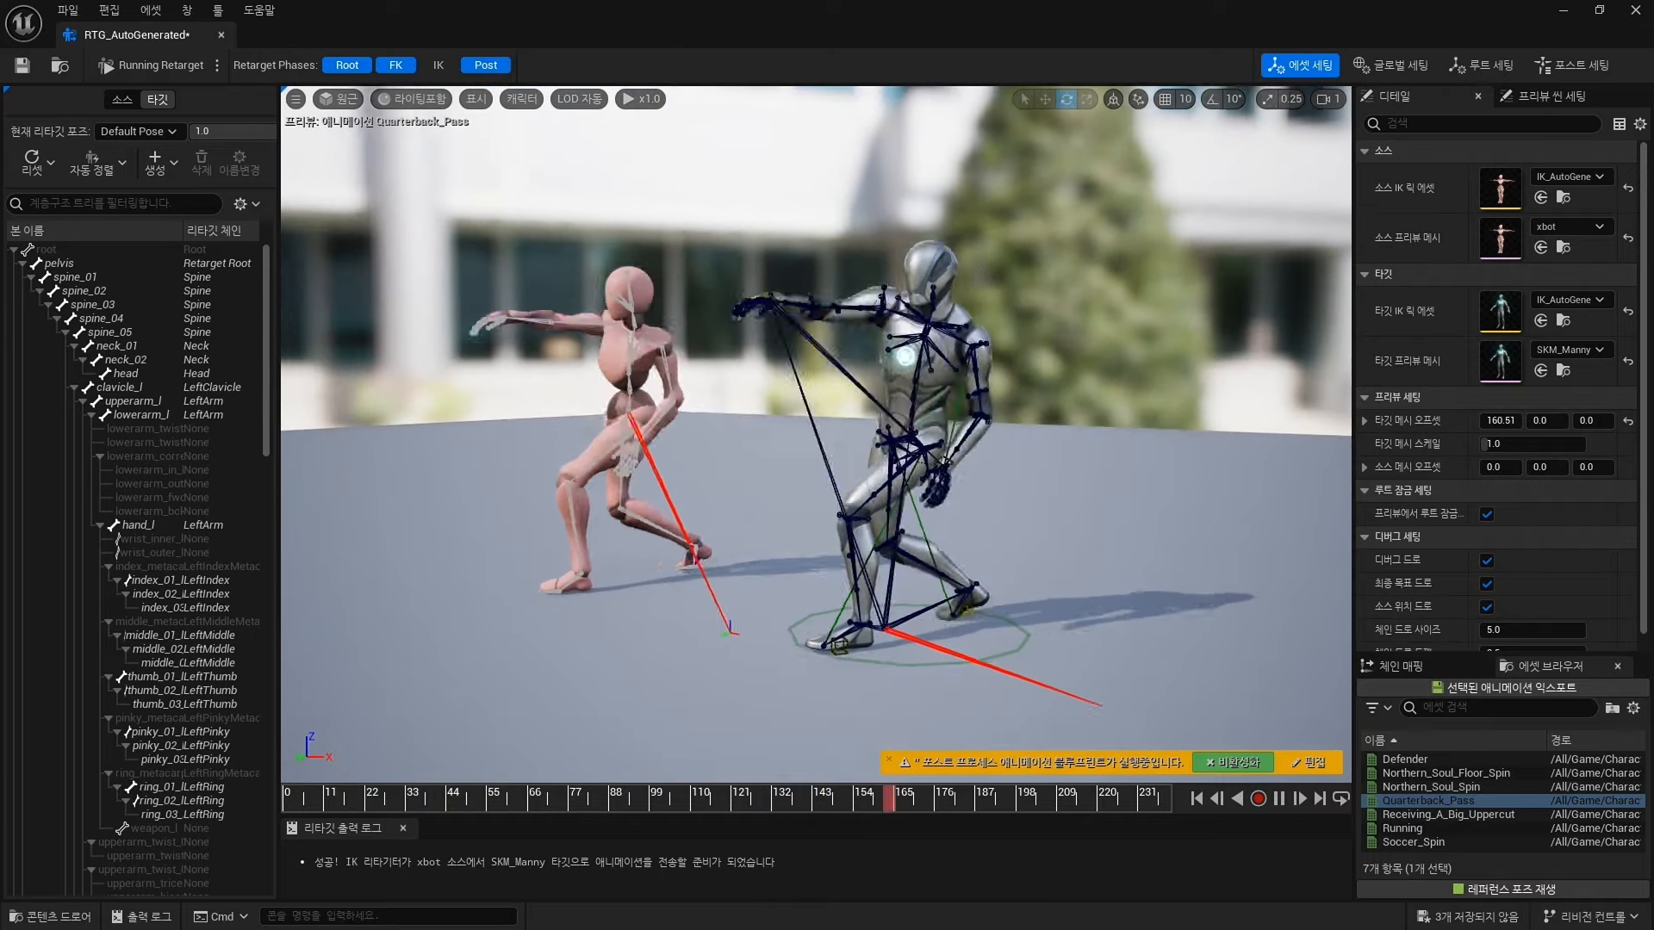
pyautogui.moveTo(1120, 579); pyautogui.dragTo(1107, 576, button='right')
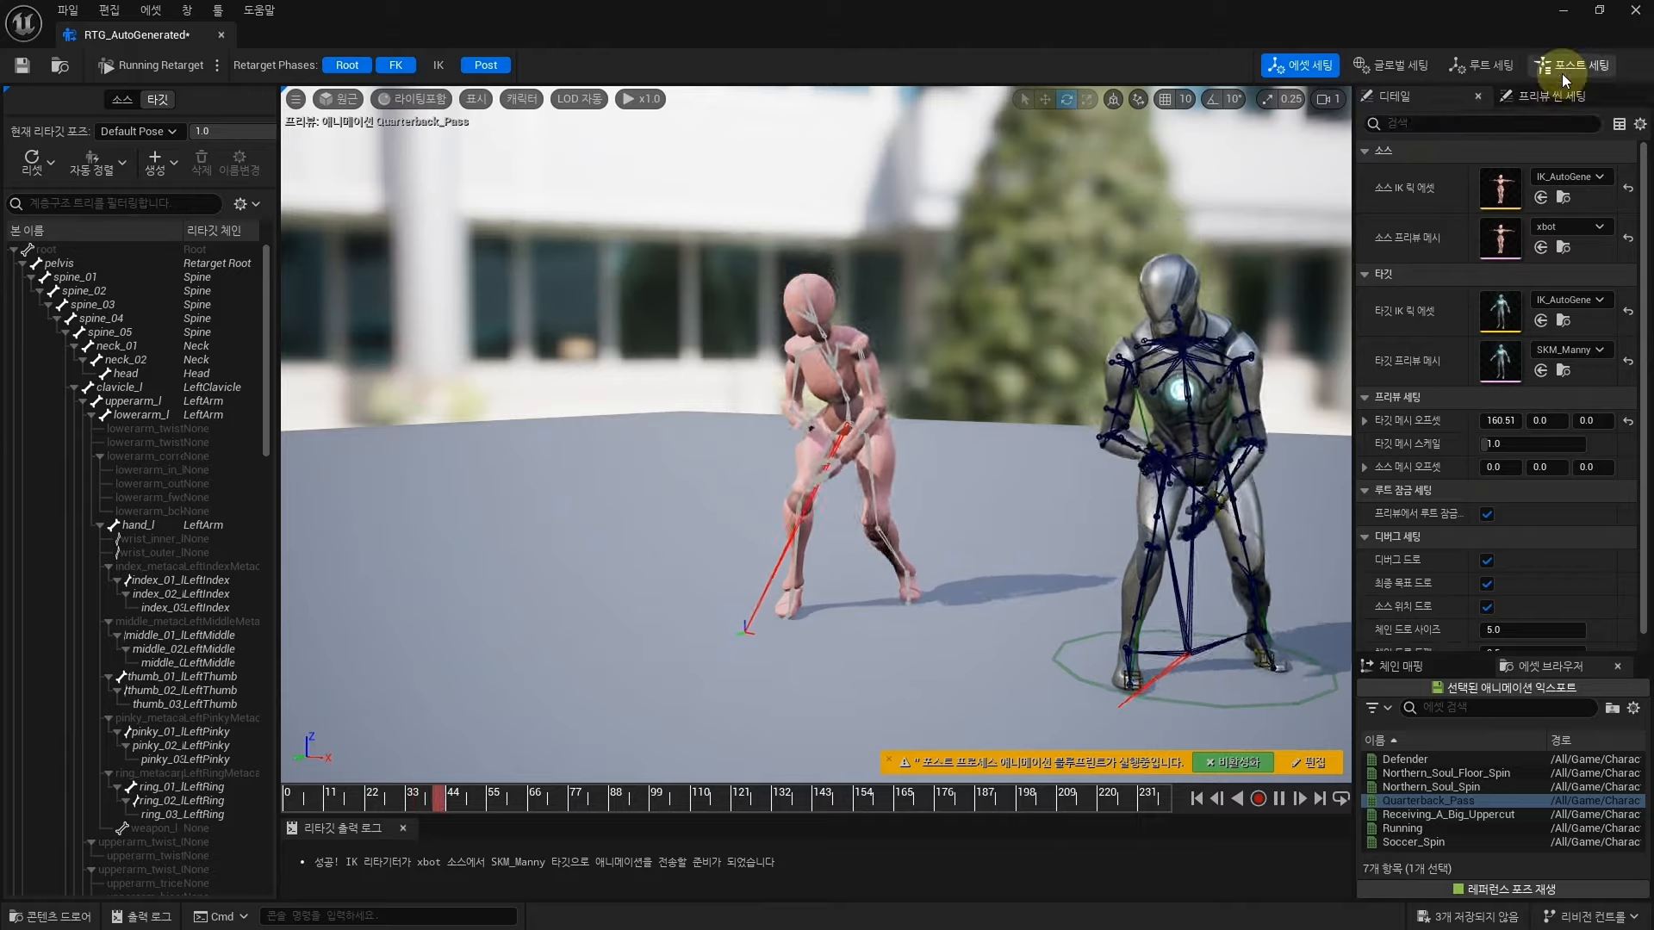
# Show the post settings, check the Root Motion Generator's root motion and height source options, and disable keeping the offset from the pelvis.
pyautogui.click(1562, 74)
pyautogui.moveTo(1183, 350); pyautogui.dragTo(1267, 360, button='right')
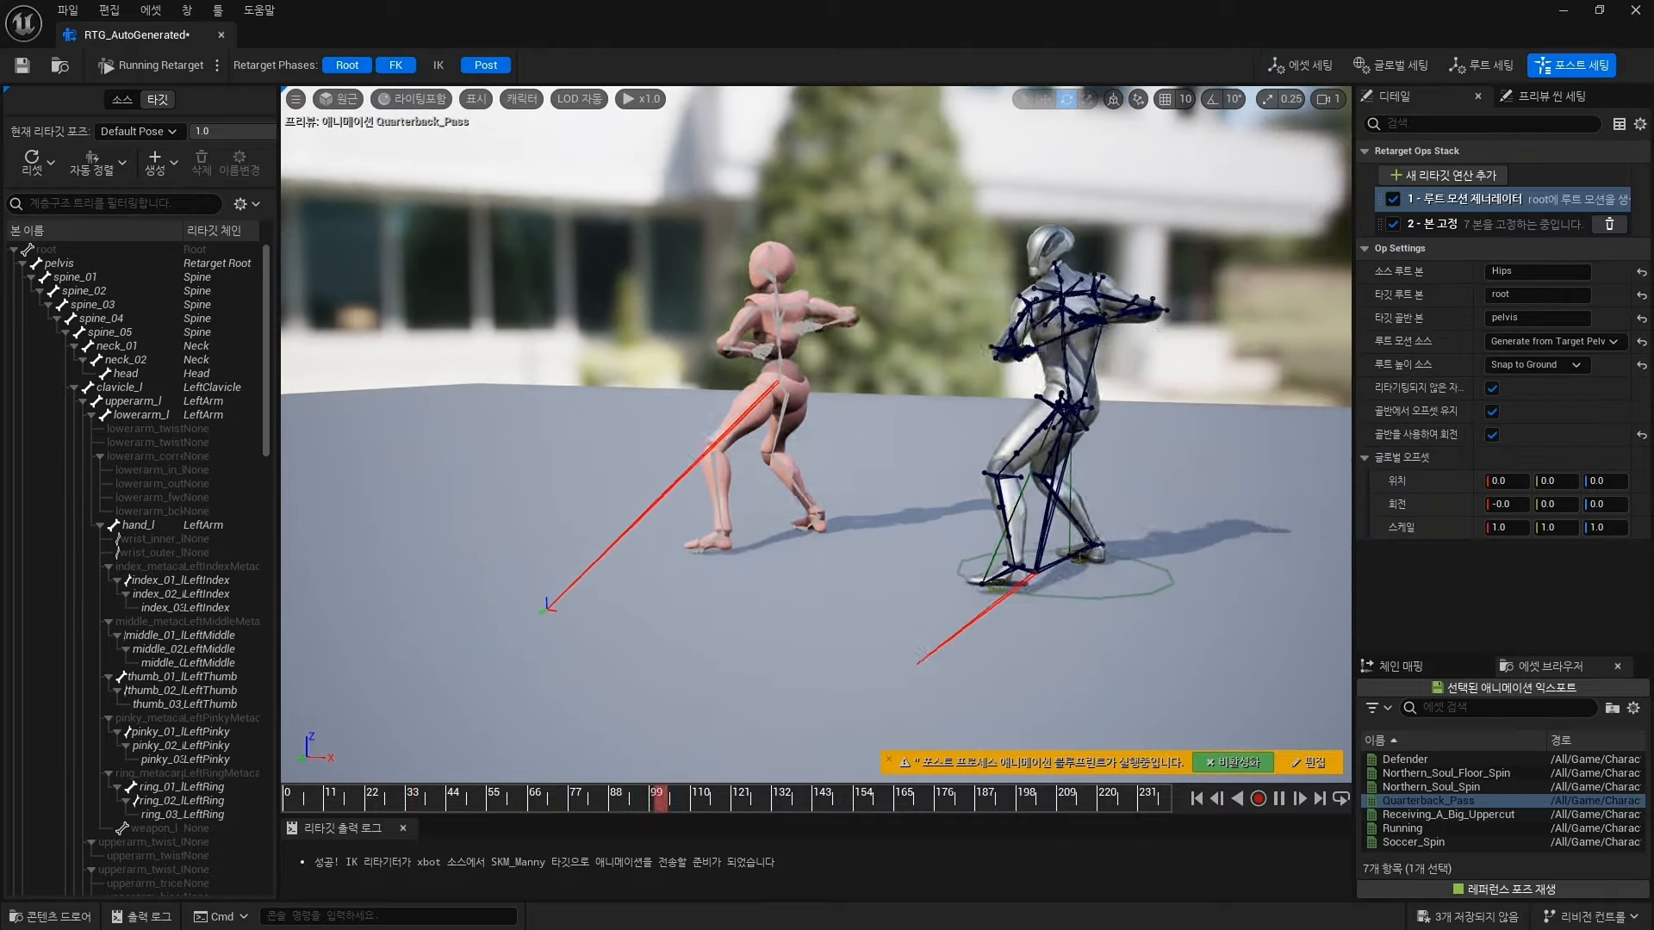
pyautogui.click(1550, 341)
pyautogui.click(1583, 373)
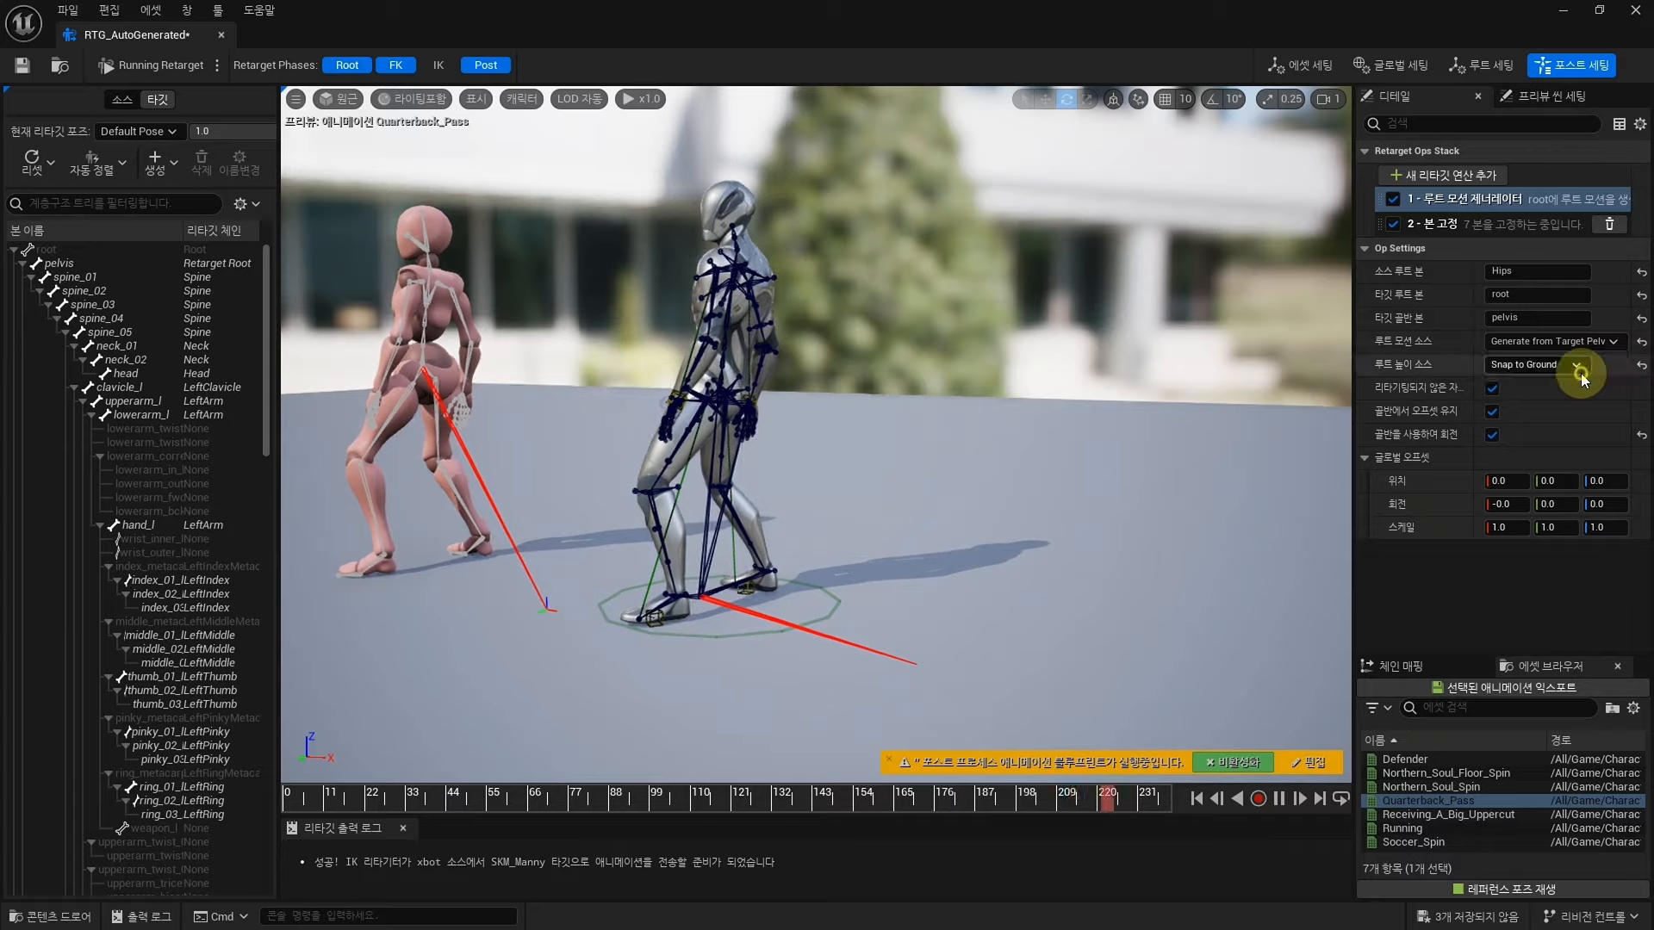
pyautogui.click(1496, 410)
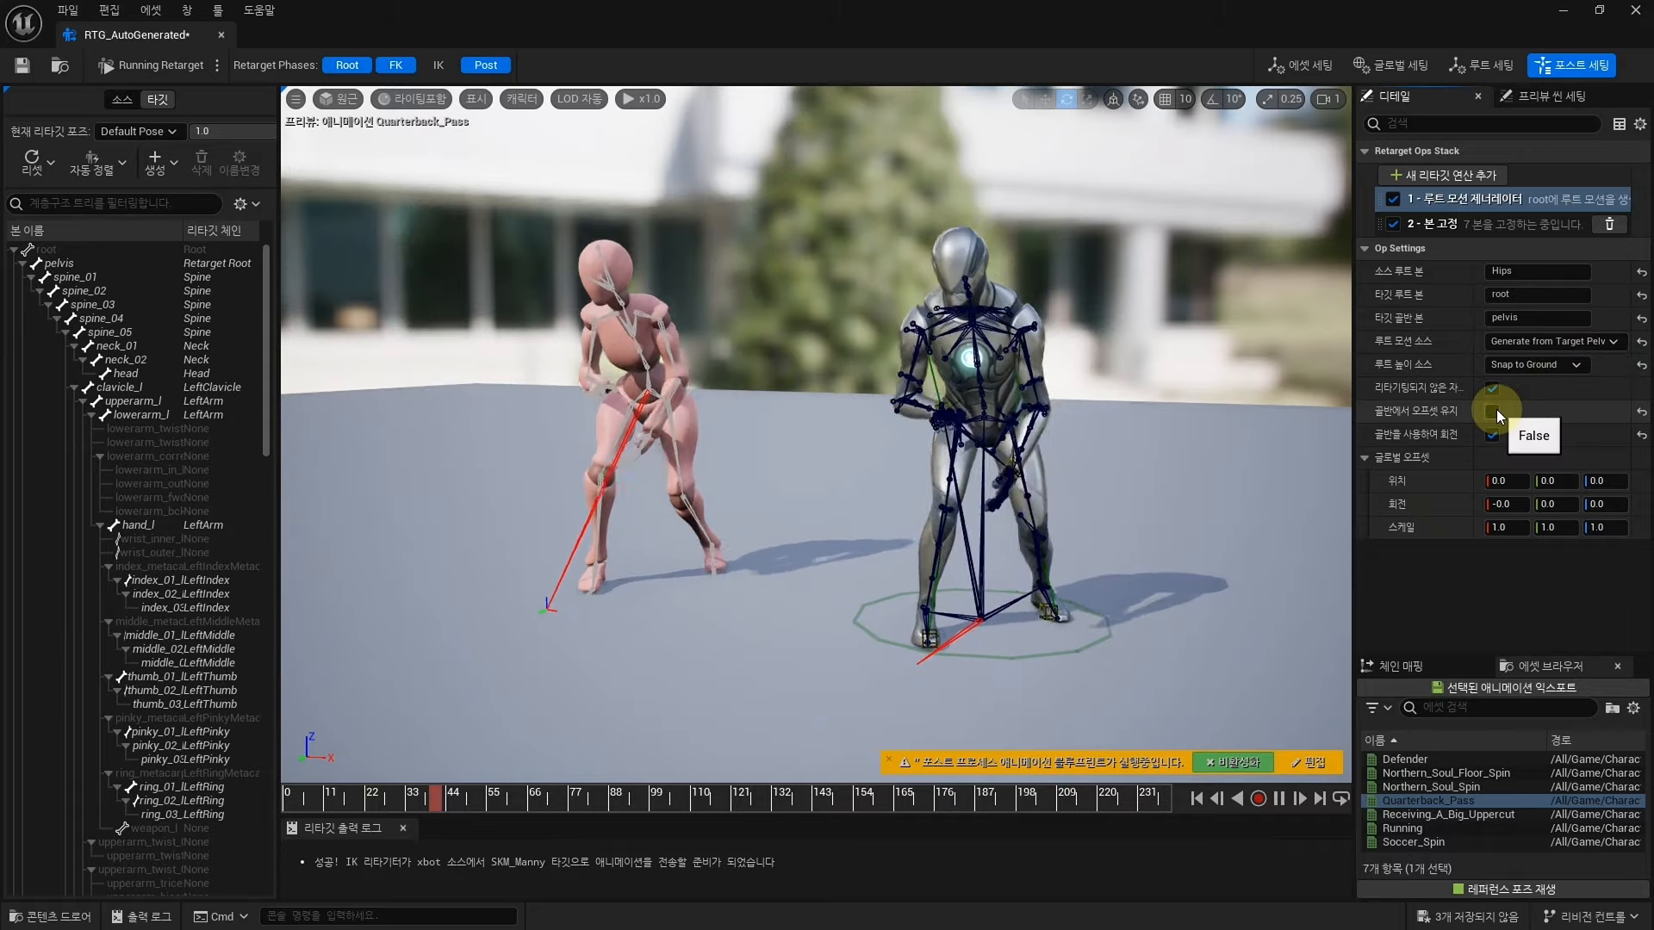